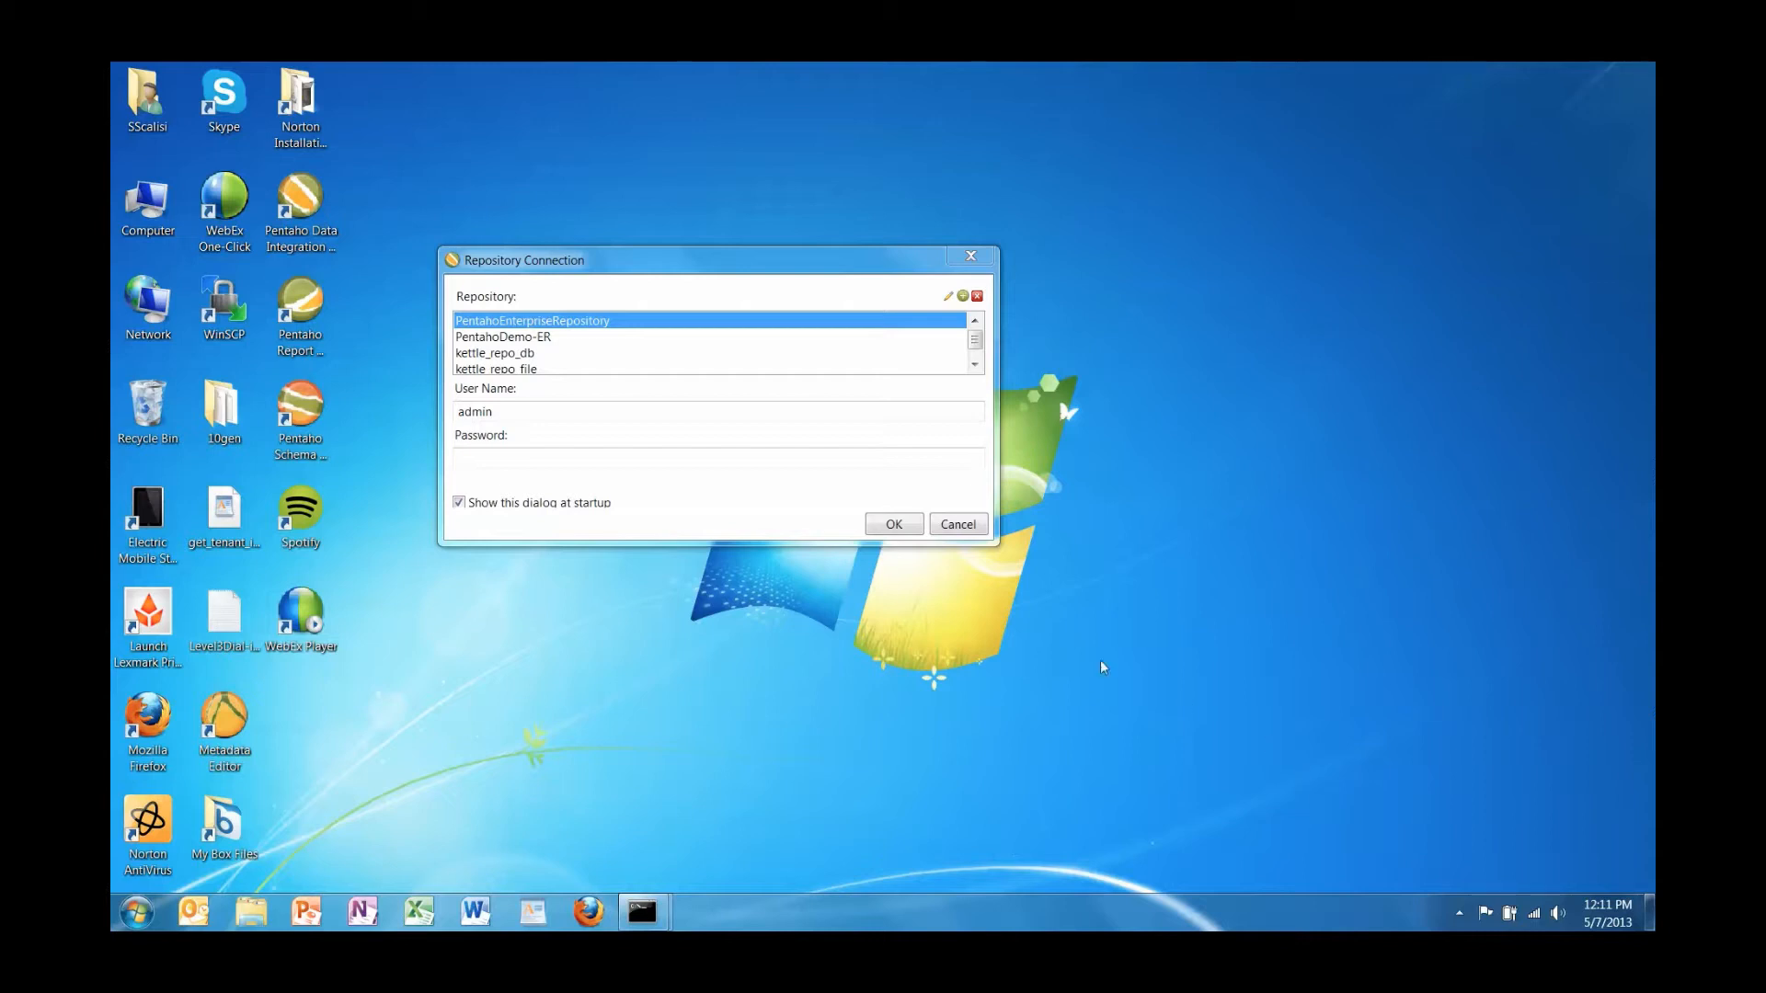
- Dismiss the repository connection prompt and create a new transformation
{"action": "left_click", "coordinate": [957, 526]}
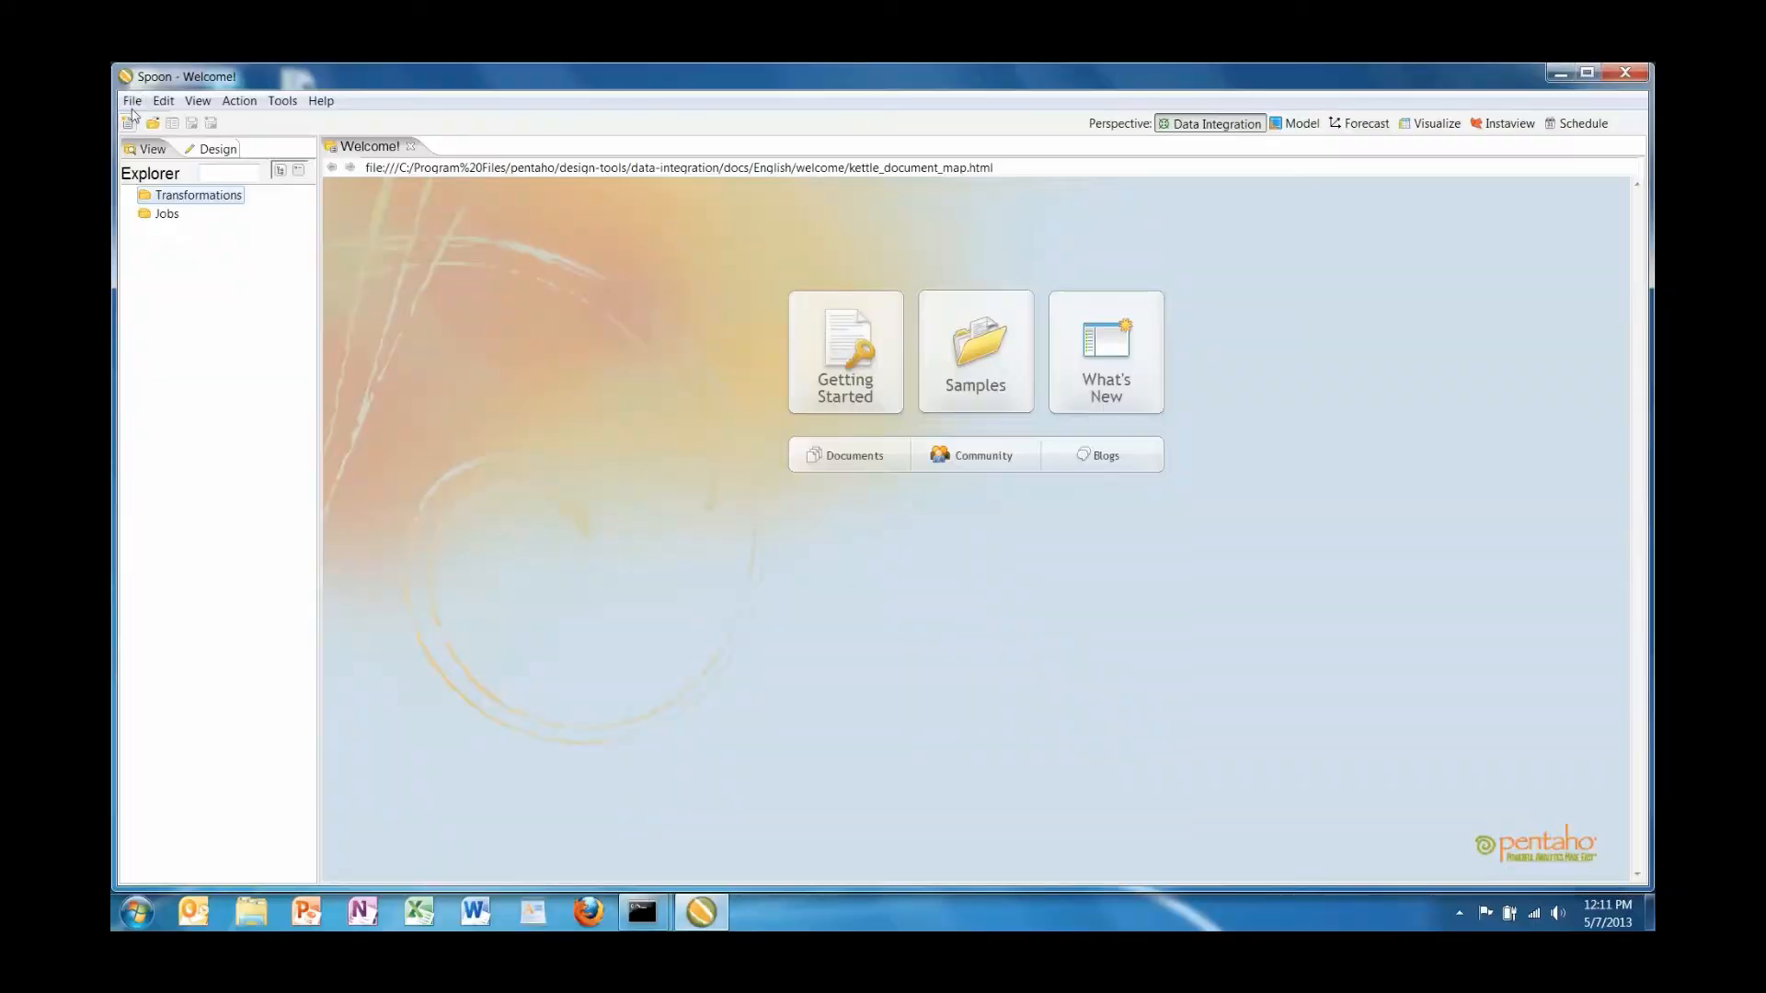
{"action": "left_click", "coordinate": [132, 101]}
{"action": "mouse_move", "coordinate": [279, 134]}
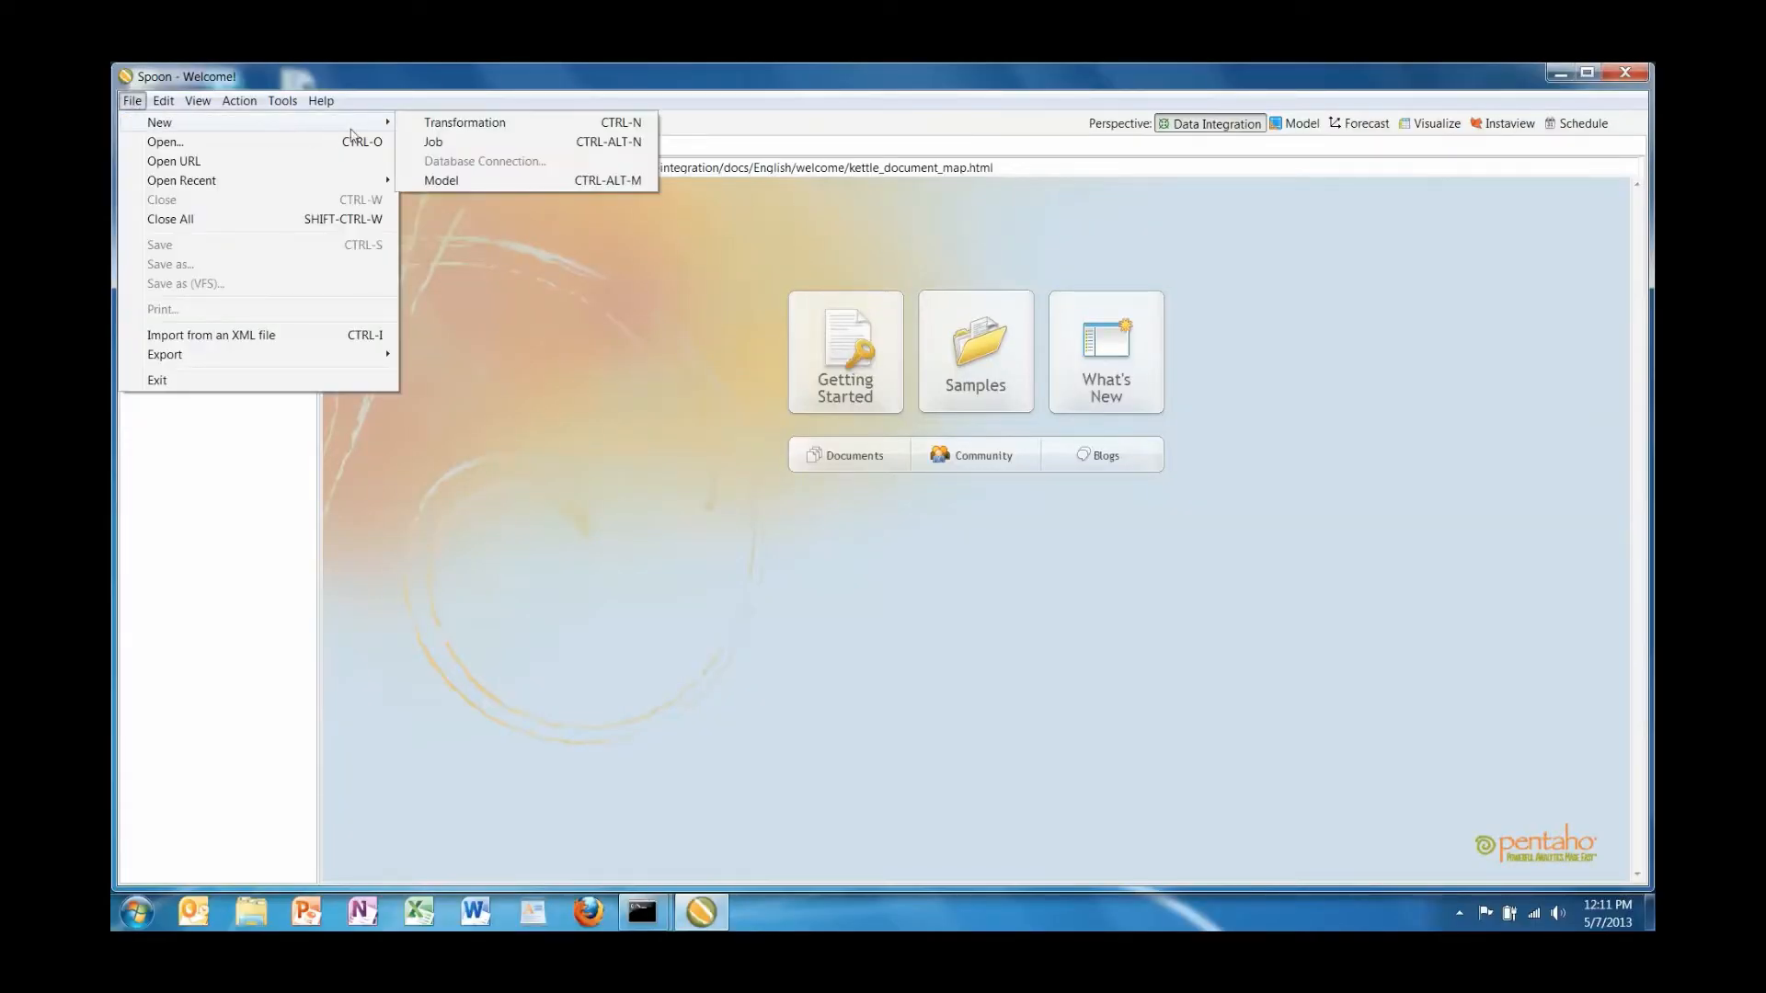
{"action": "left_click", "coordinate": [453, 126]}
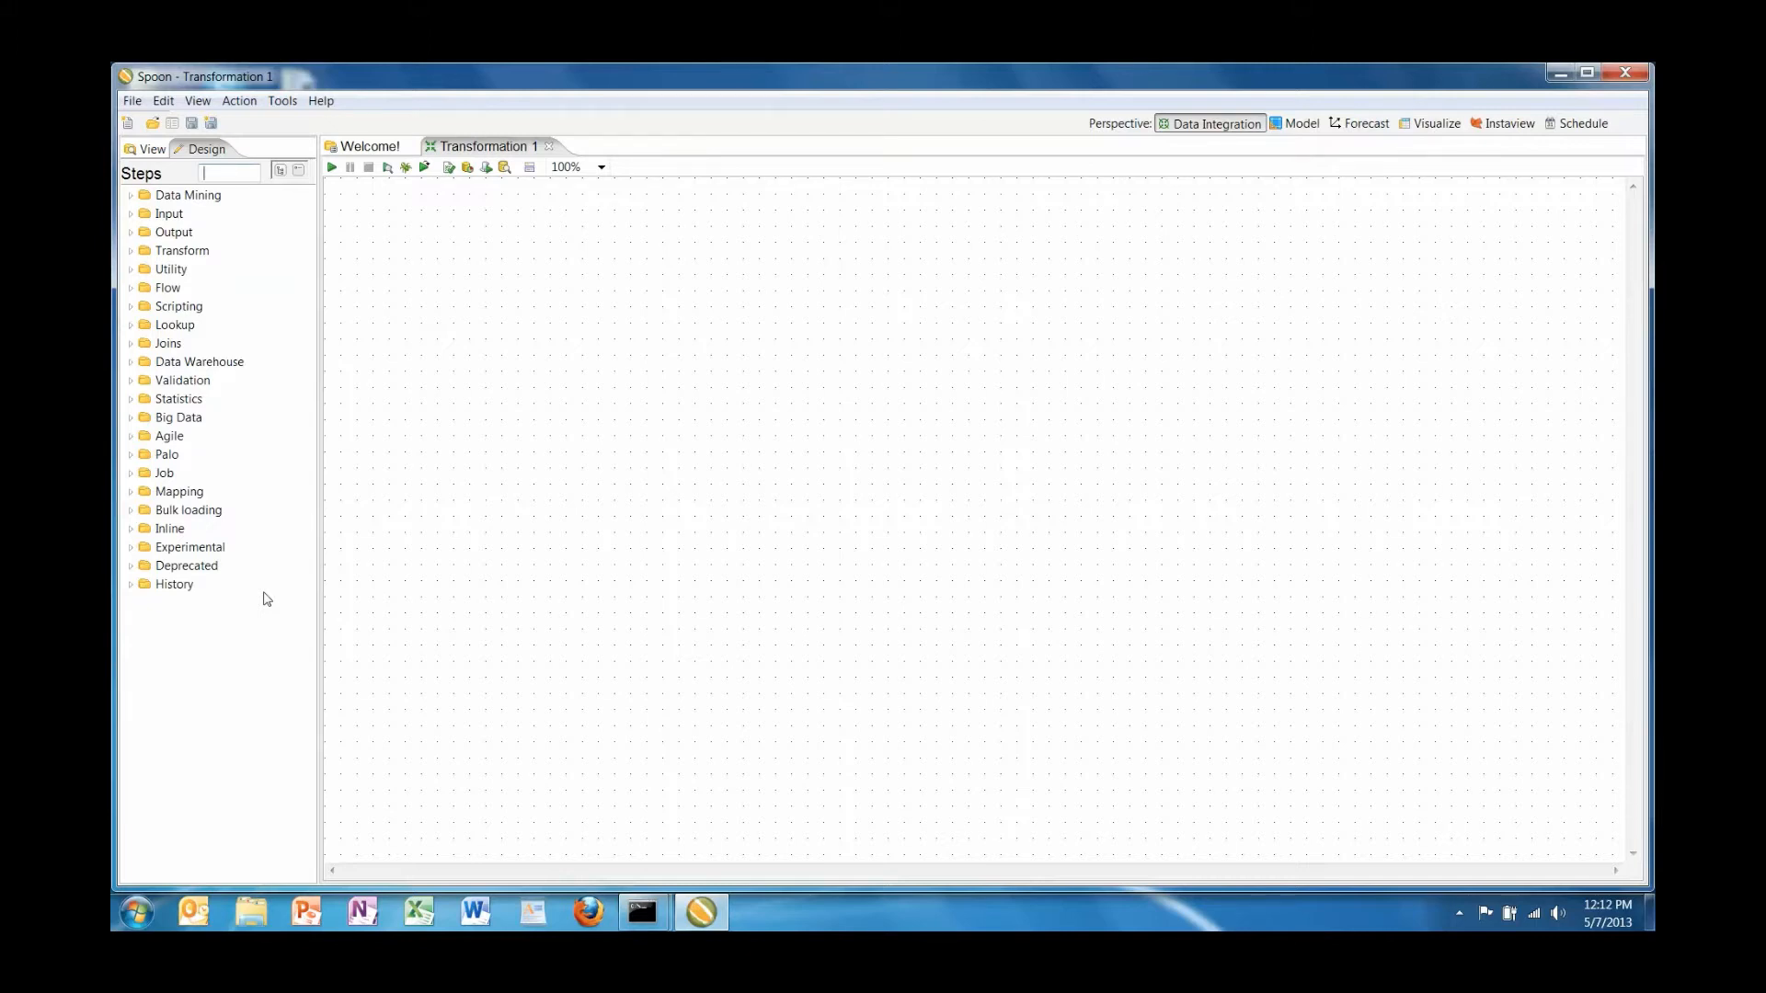
- Examine the steps available in the Input, Transform and Big Data categories
{"action": "left_click", "coordinate": [132, 218]}
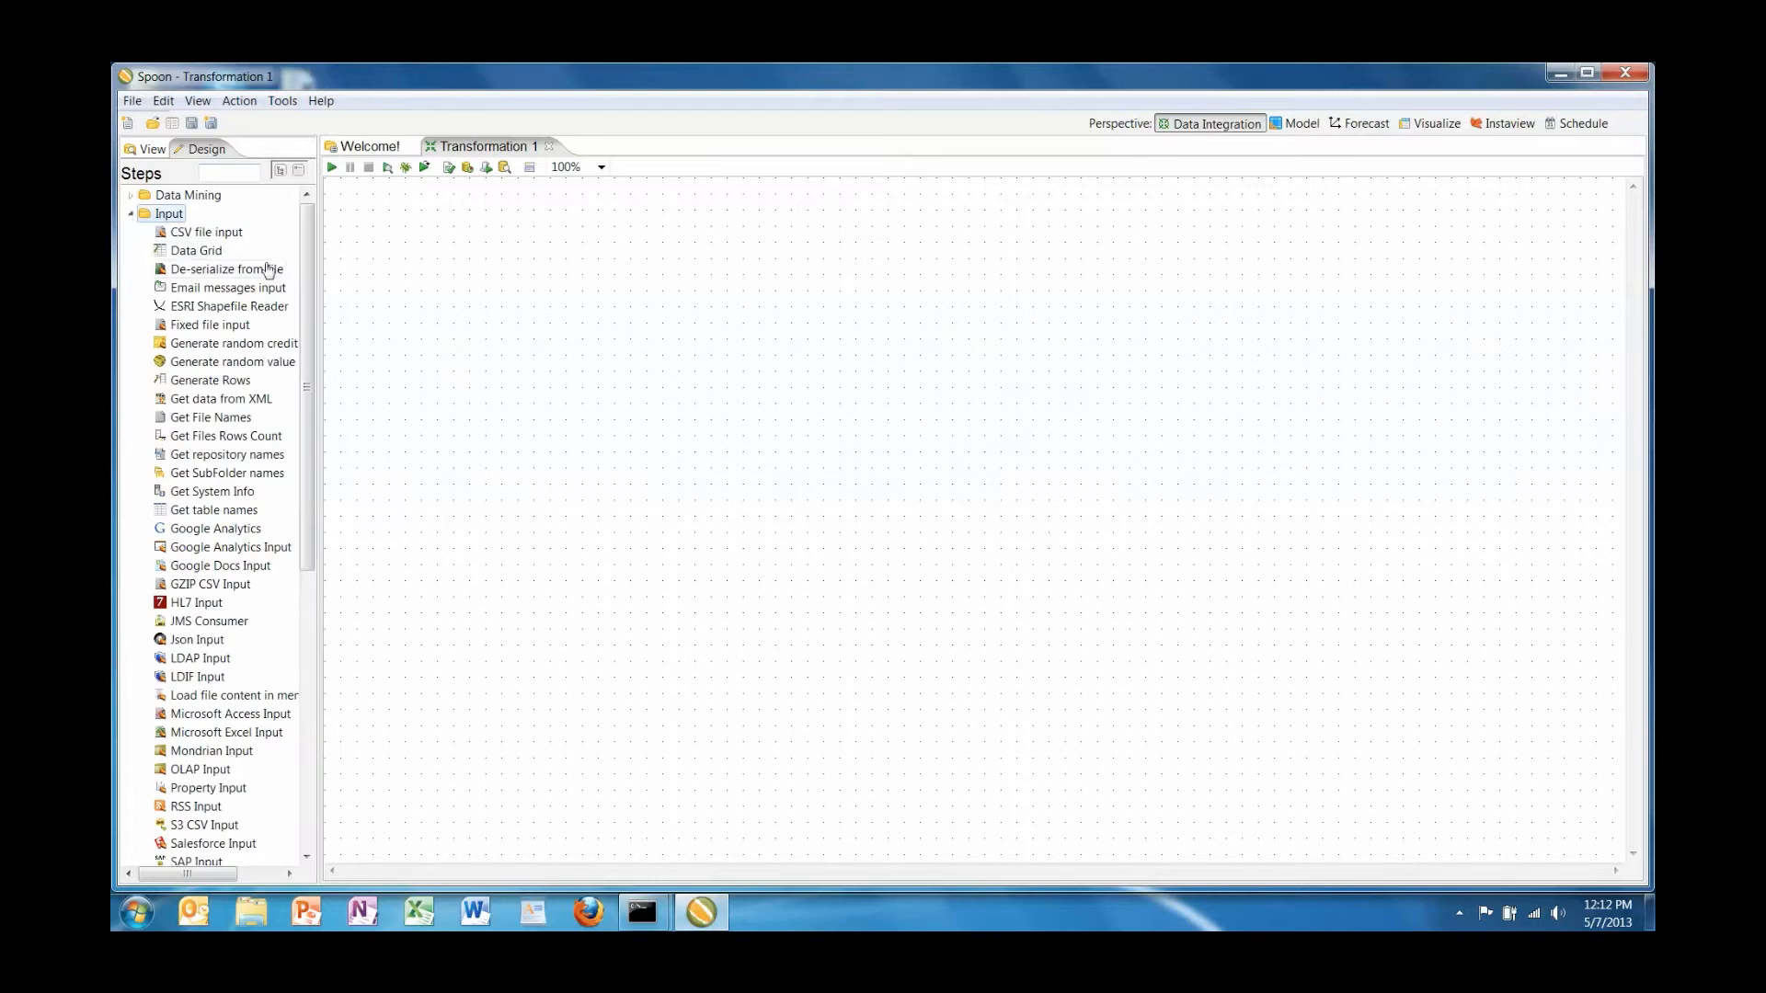
{"action": "scroll", "coordinate": [297, 311], "scroll_direction": "down", "scroll_amount": 1}
{"action": "scroll", "coordinate": [297, 311], "scroll_direction": "down", "scroll_amount": 4}
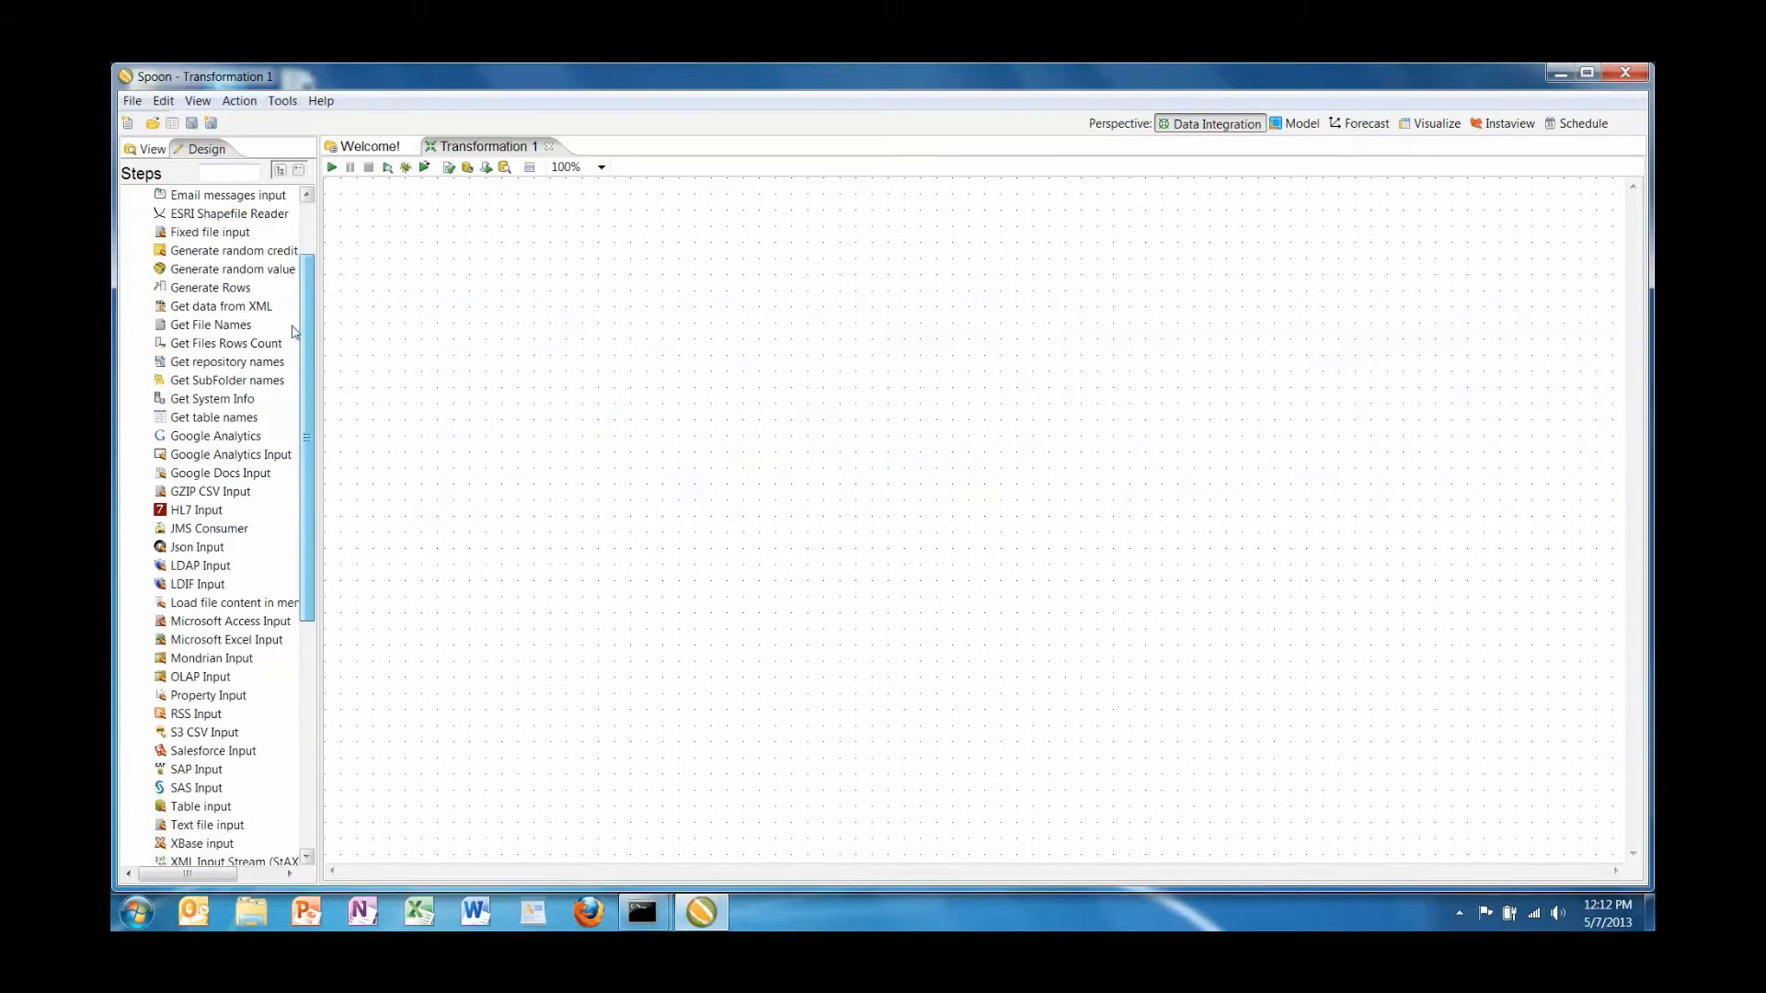
{"action": "scroll", "coordinate": [290, 354], "scroll_direction": "up", "scroll_amount": 5}
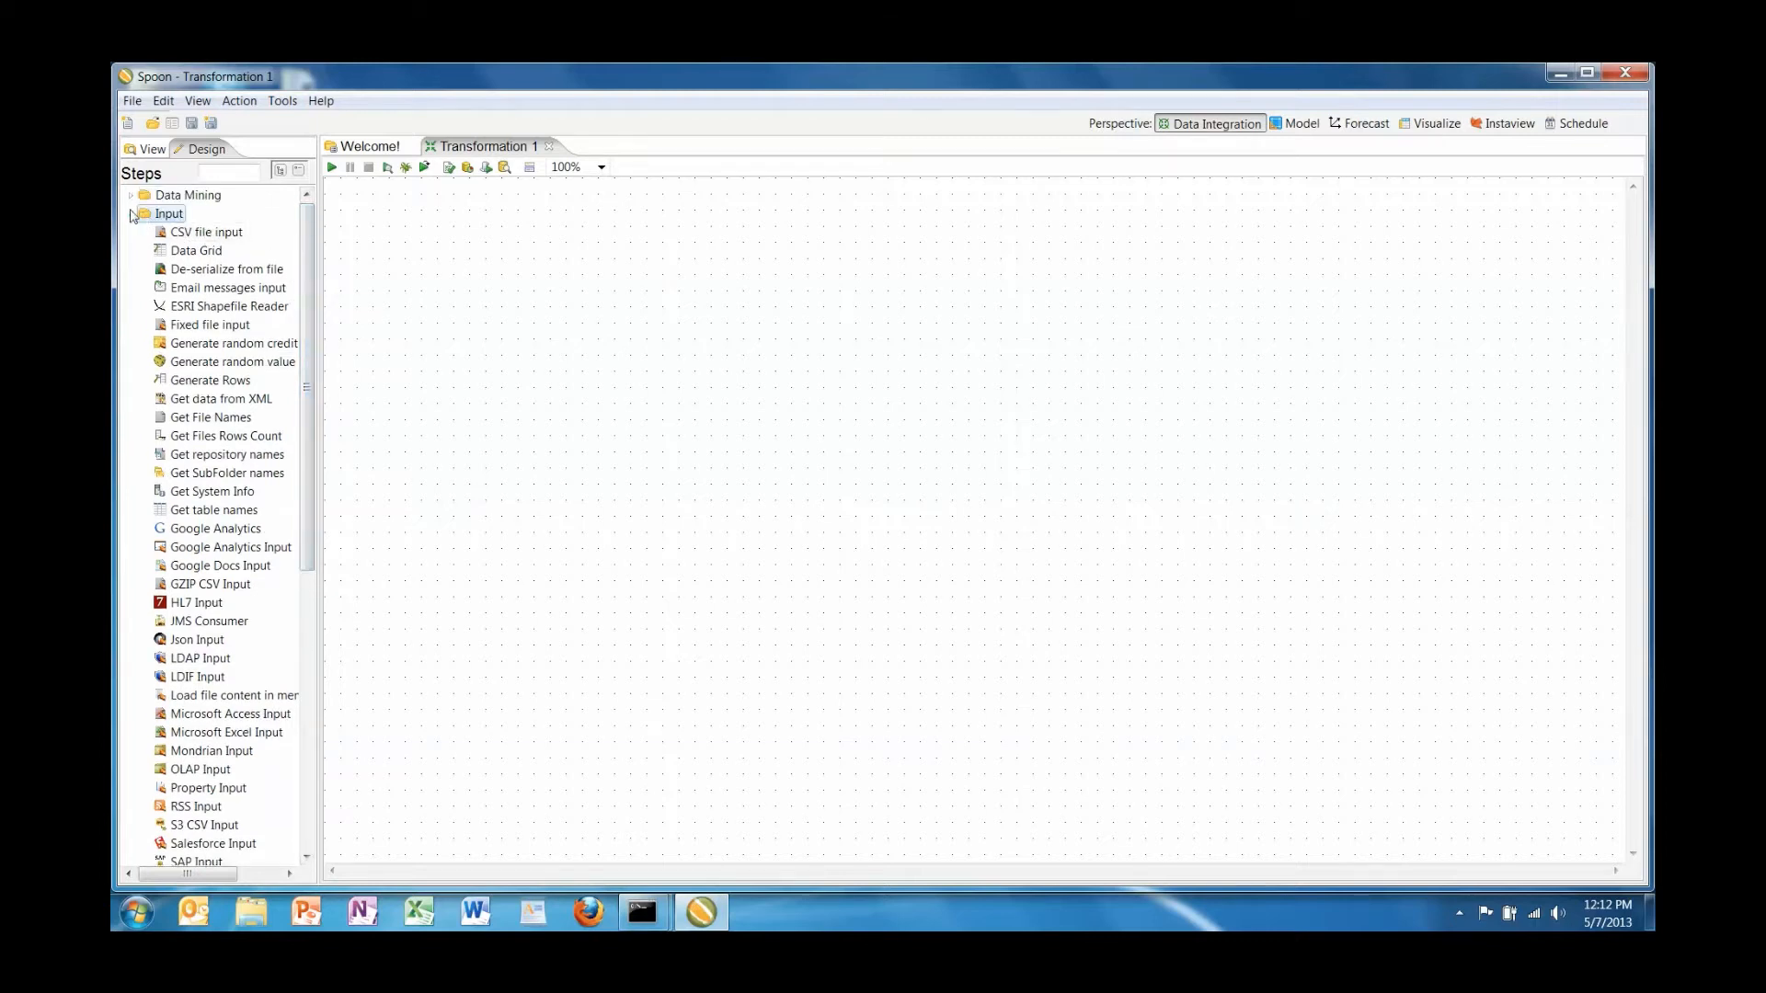
{"action": "left_click", "coordinate": [133, 214]}
{"action": "left_click", "coordinate": [133, 252]}
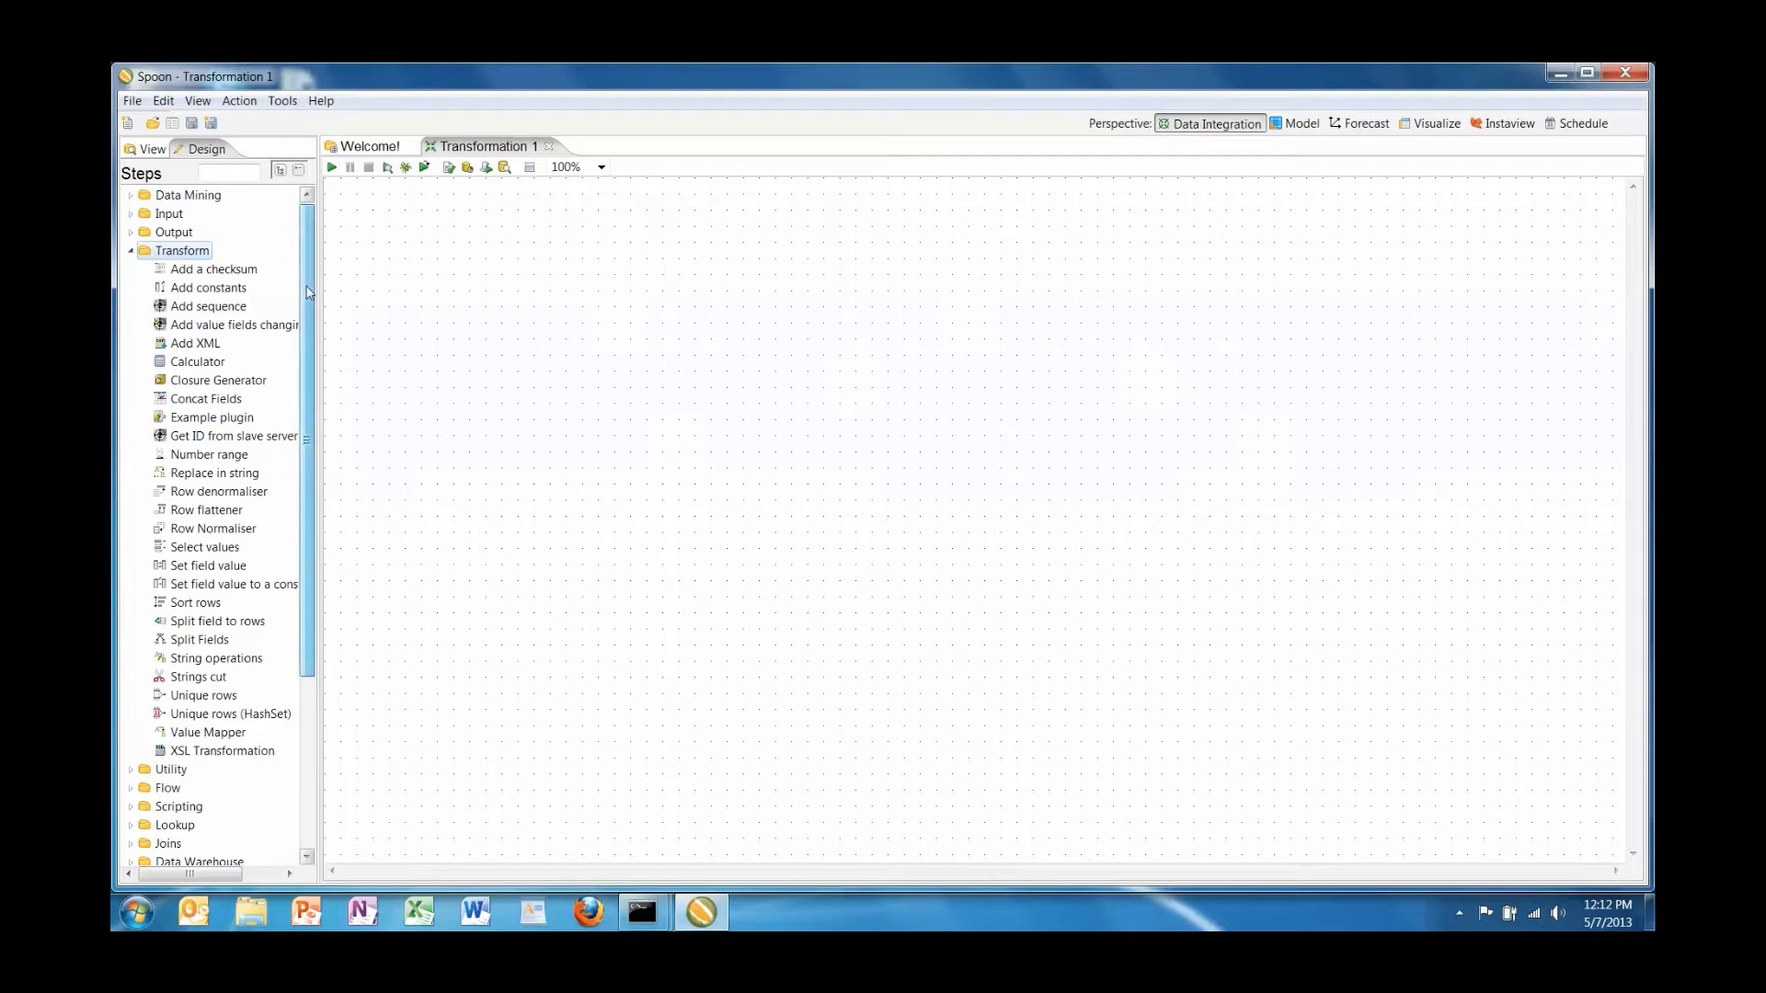
{"action": "left_click", "coordinate": [132, 251]}
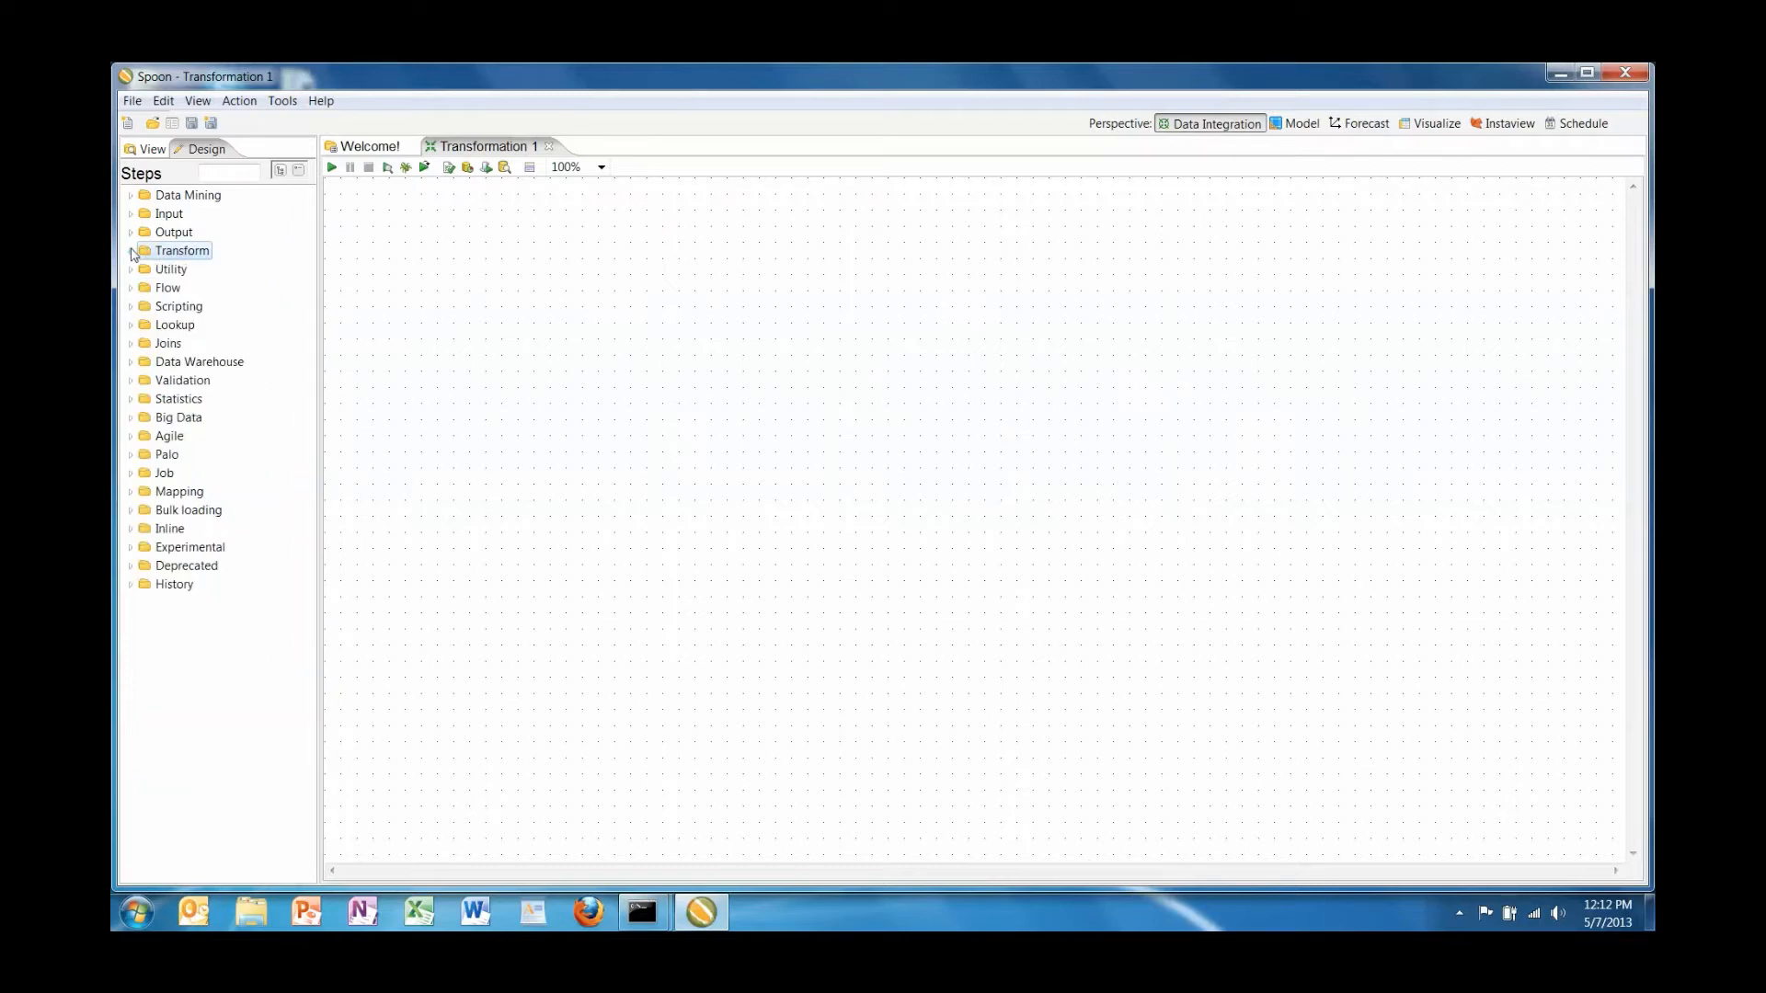
{"action": "left_click", "coordinate": [132, 419]}
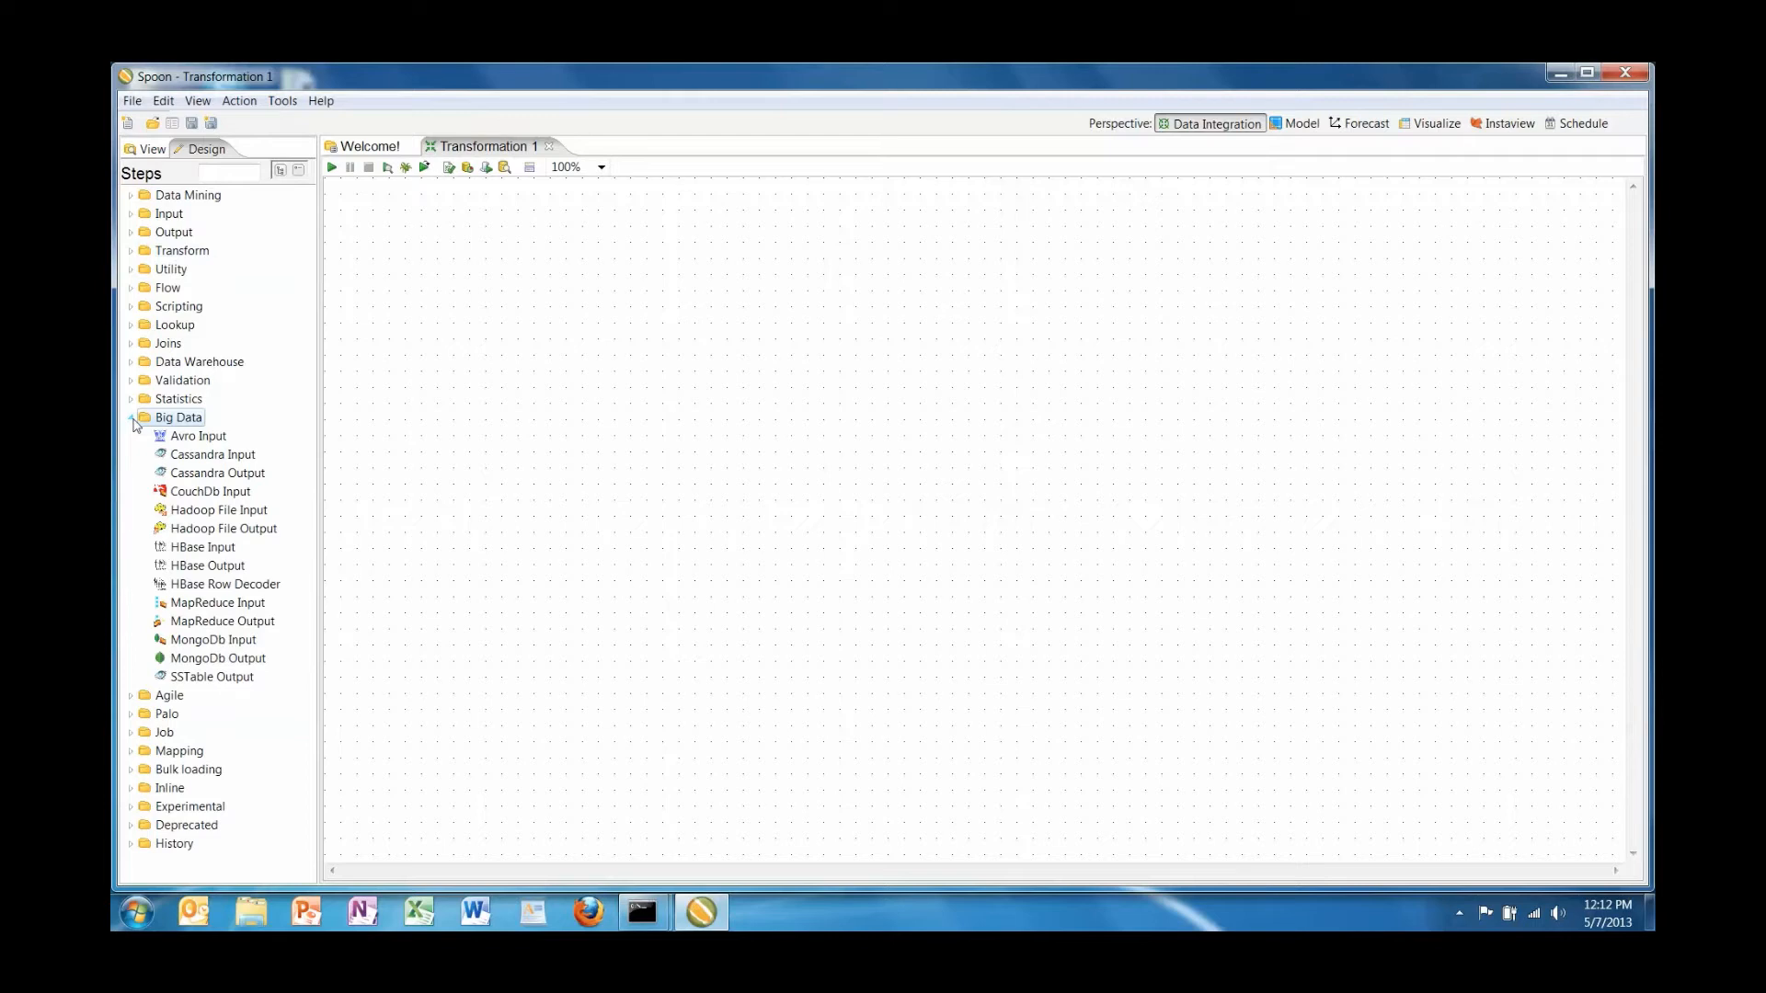
{"action": "left_click", "coordinate": [132, 420]}
- Add a CSV file input step to the canvas and name it "Read Sales Data"
{"action": "left_click", "coordinate": [131, 213]}
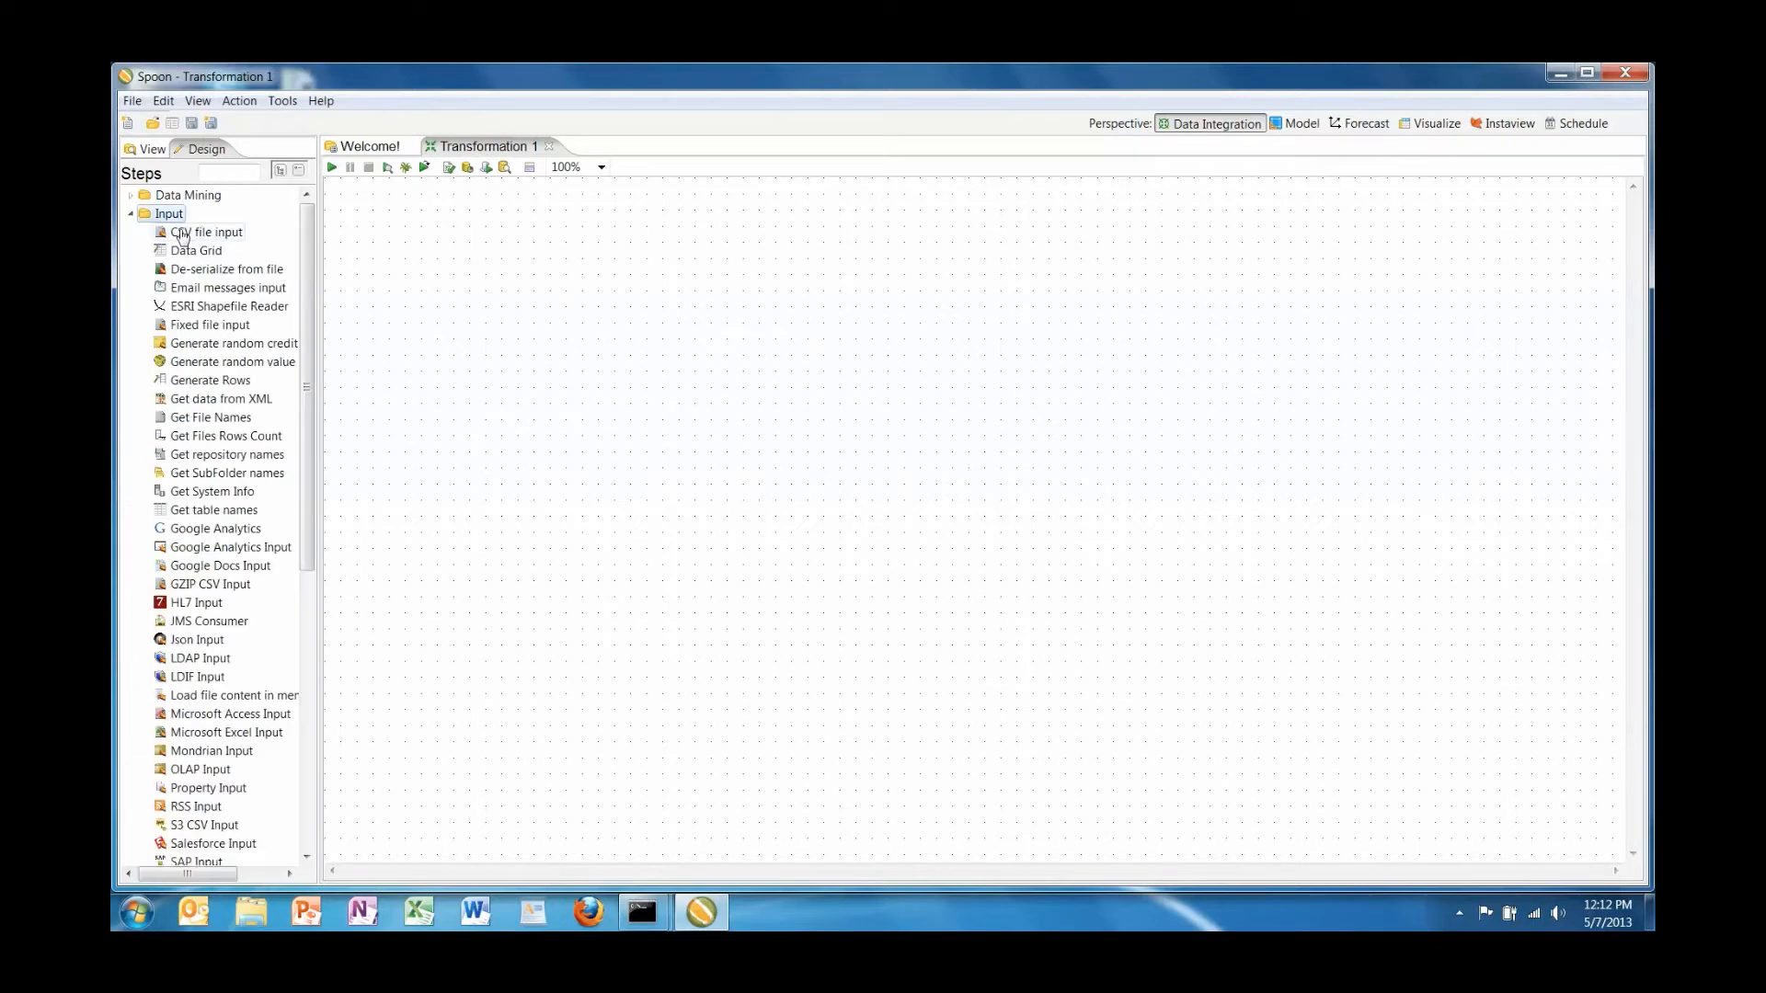
{"action": "left_click_drag", "start_coordinate": [202, 233], "coordinate": [483, 408]}
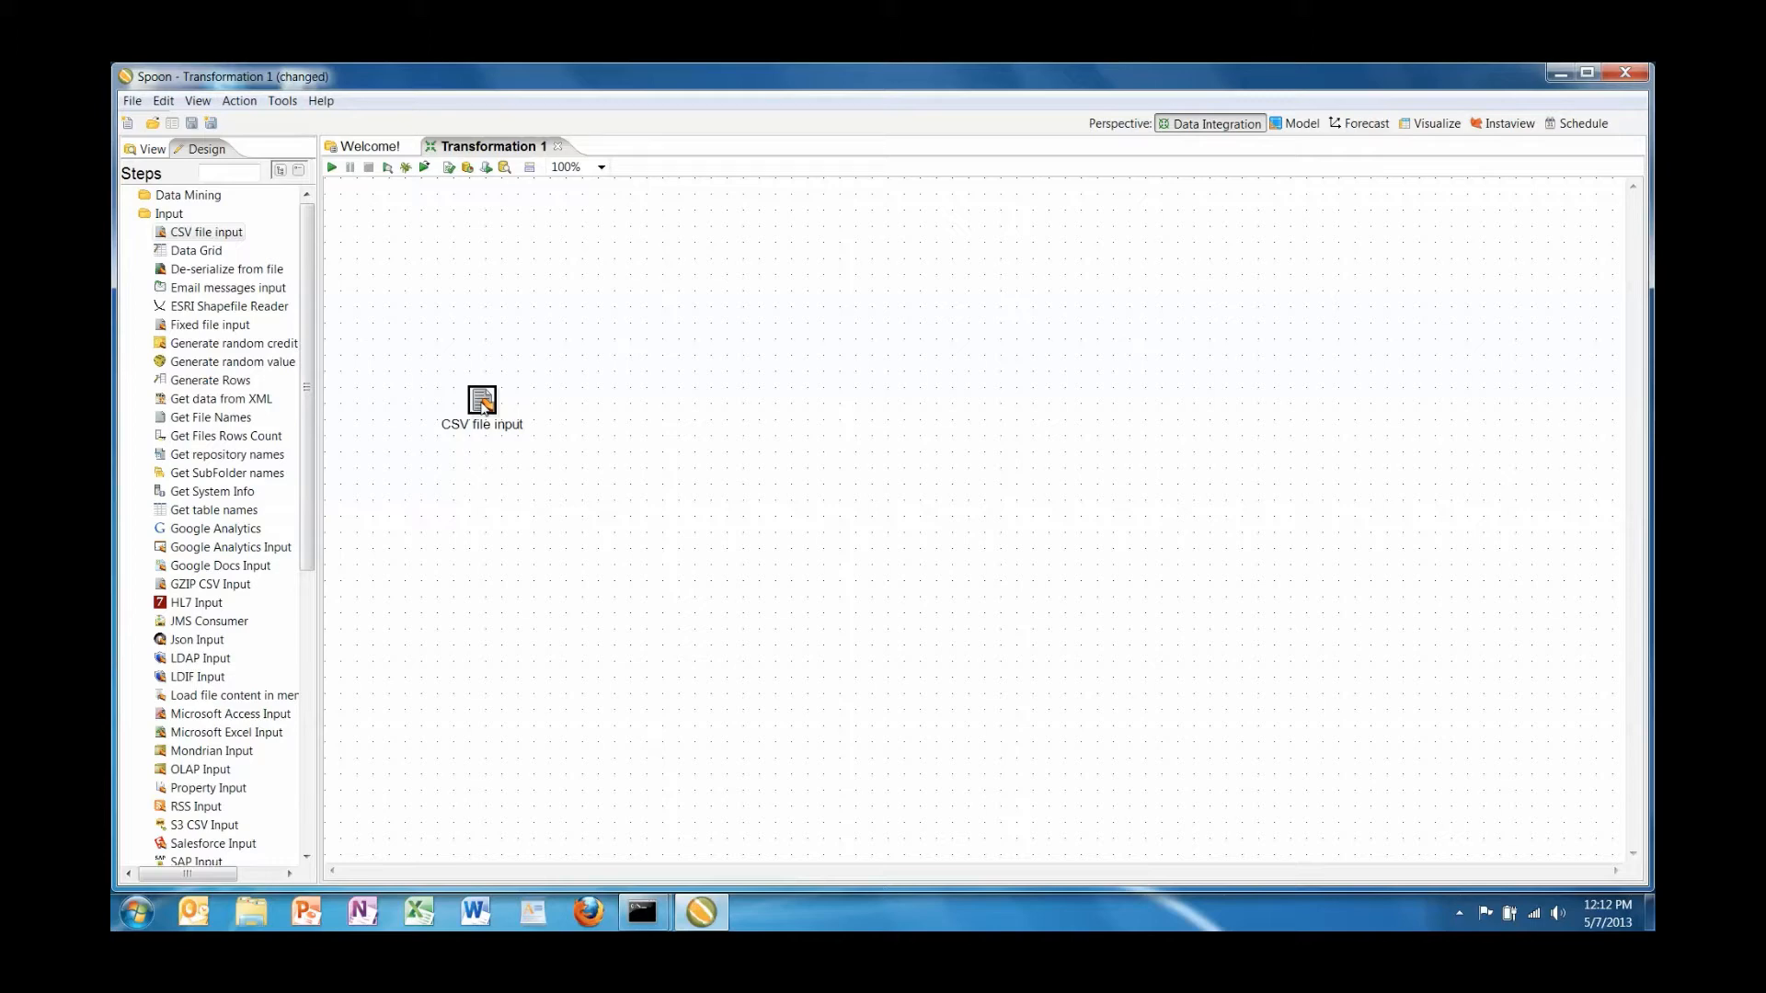
{"action": "double_click", "coordinate": [482, 402]}
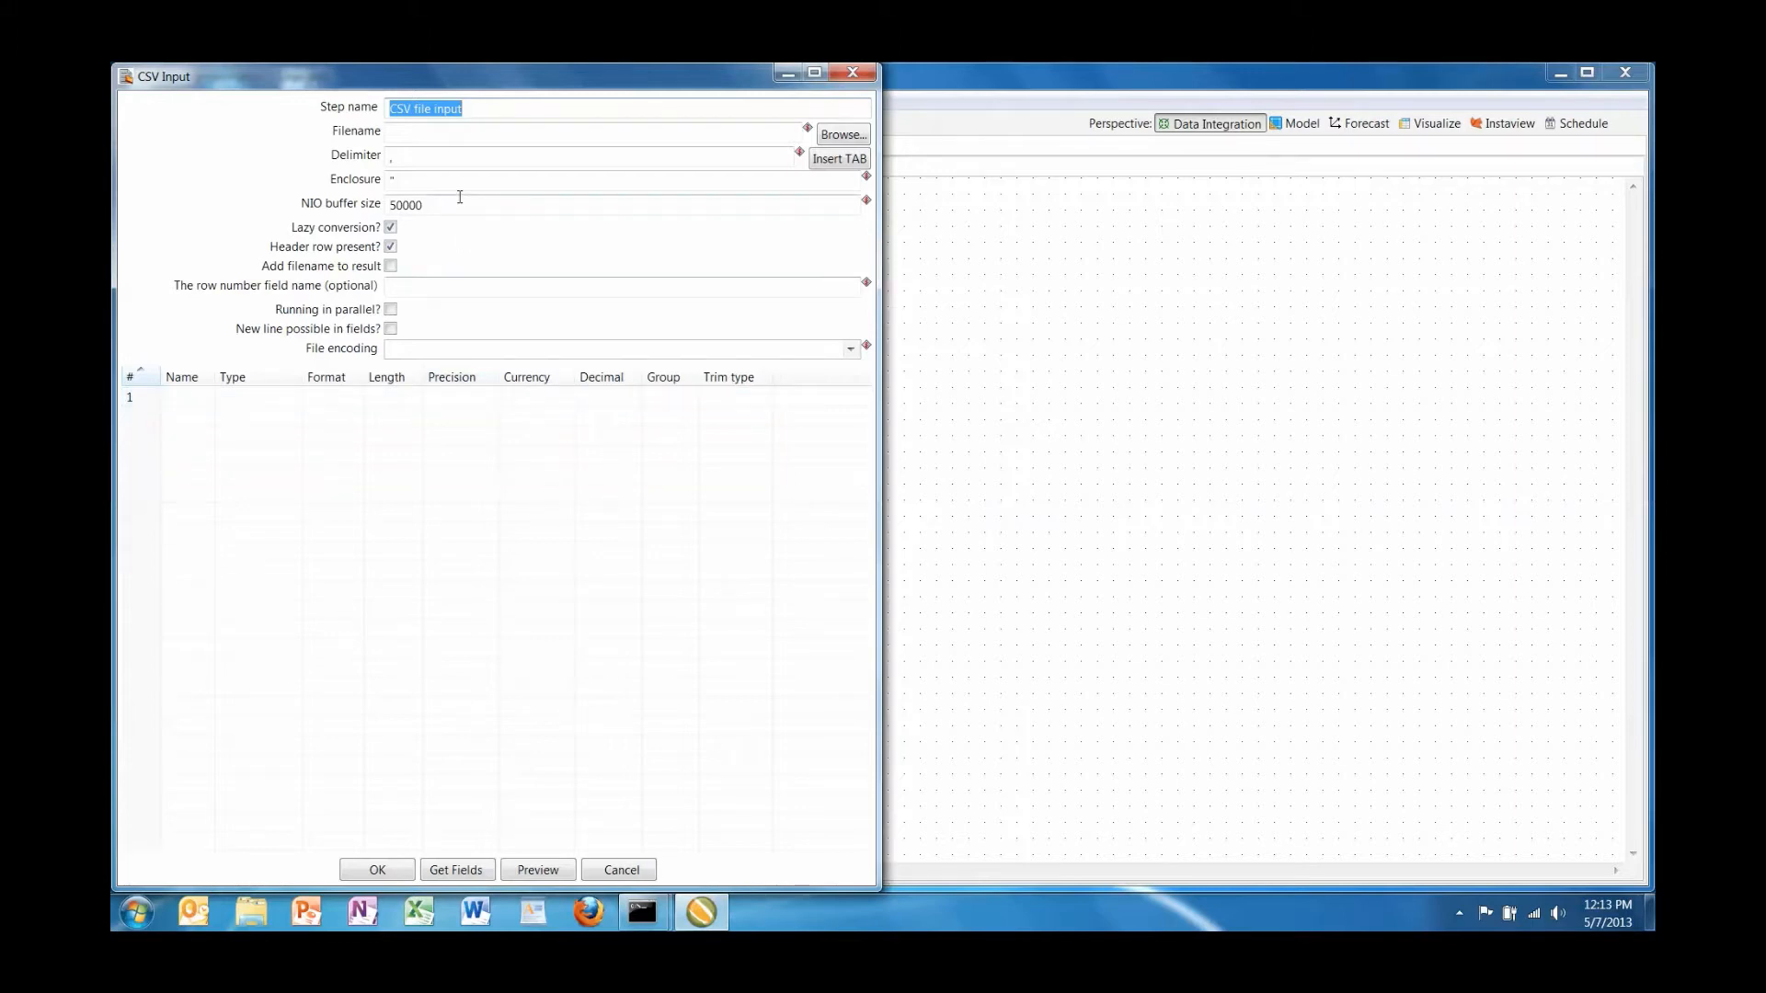
{"action": "type", "text": "Read Sales Data"}
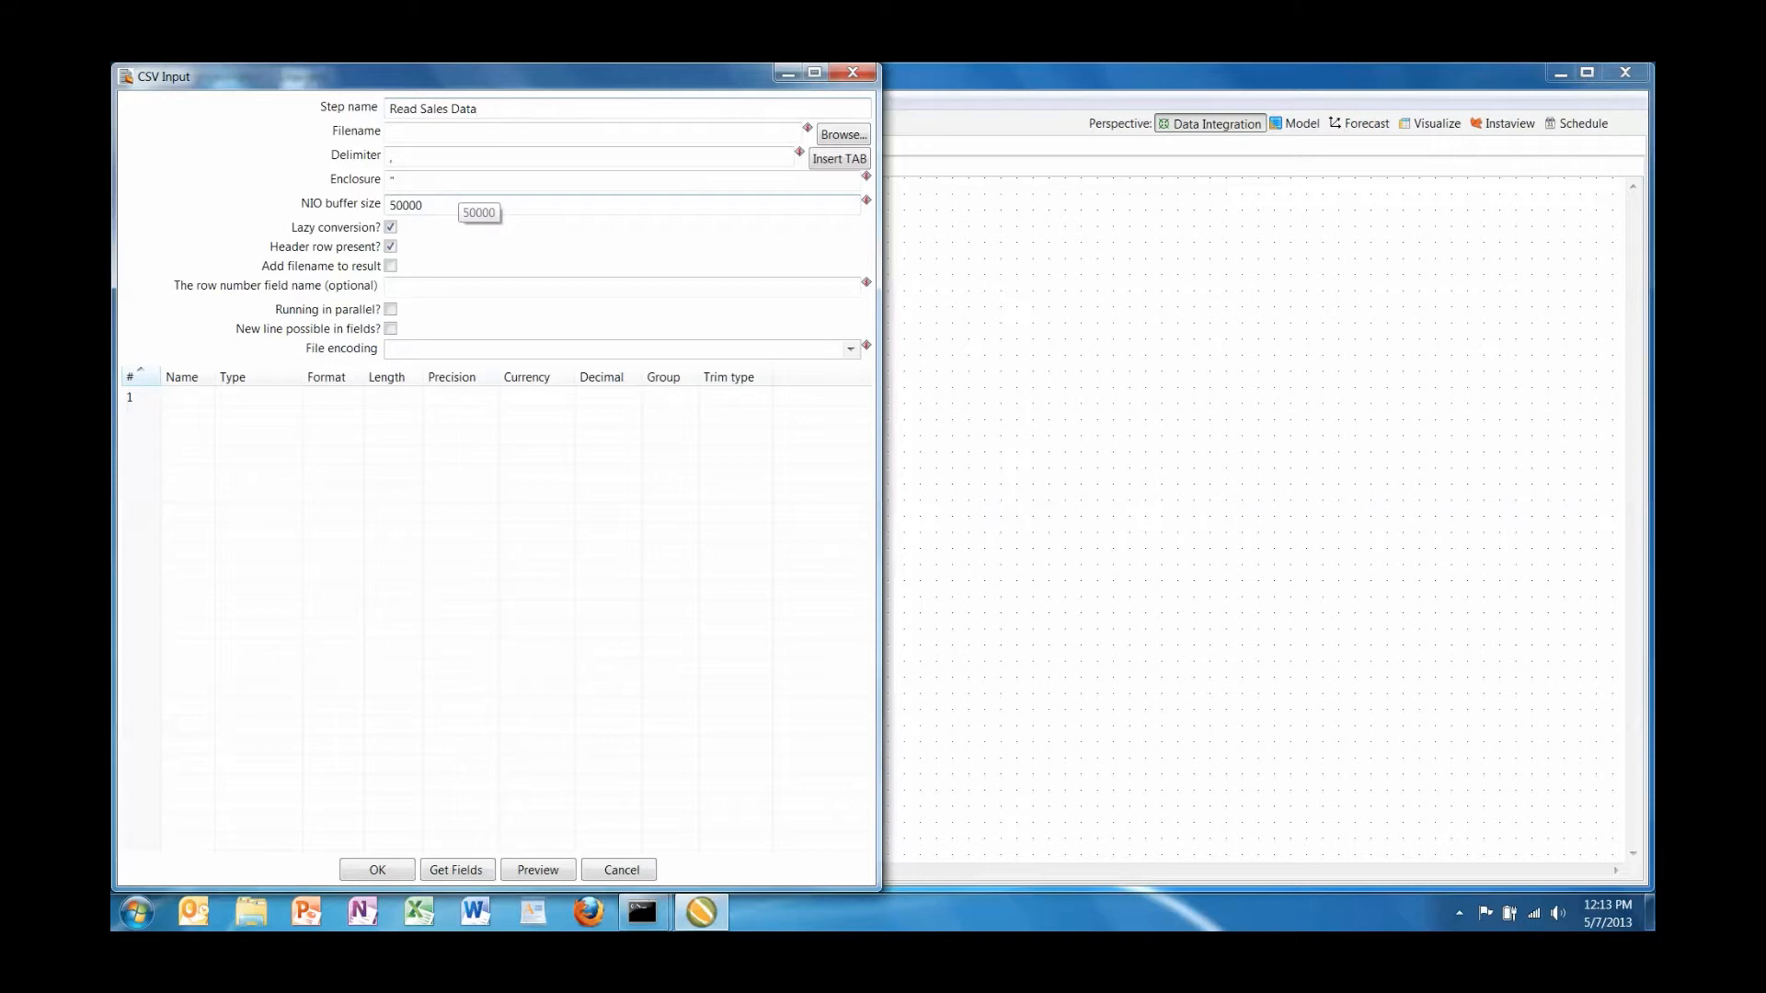
- Choose sales_data.csv from the sample files as the CSV source and turn off lazy conversion
{"action": "left_click", "coordinate": [831, 138]}
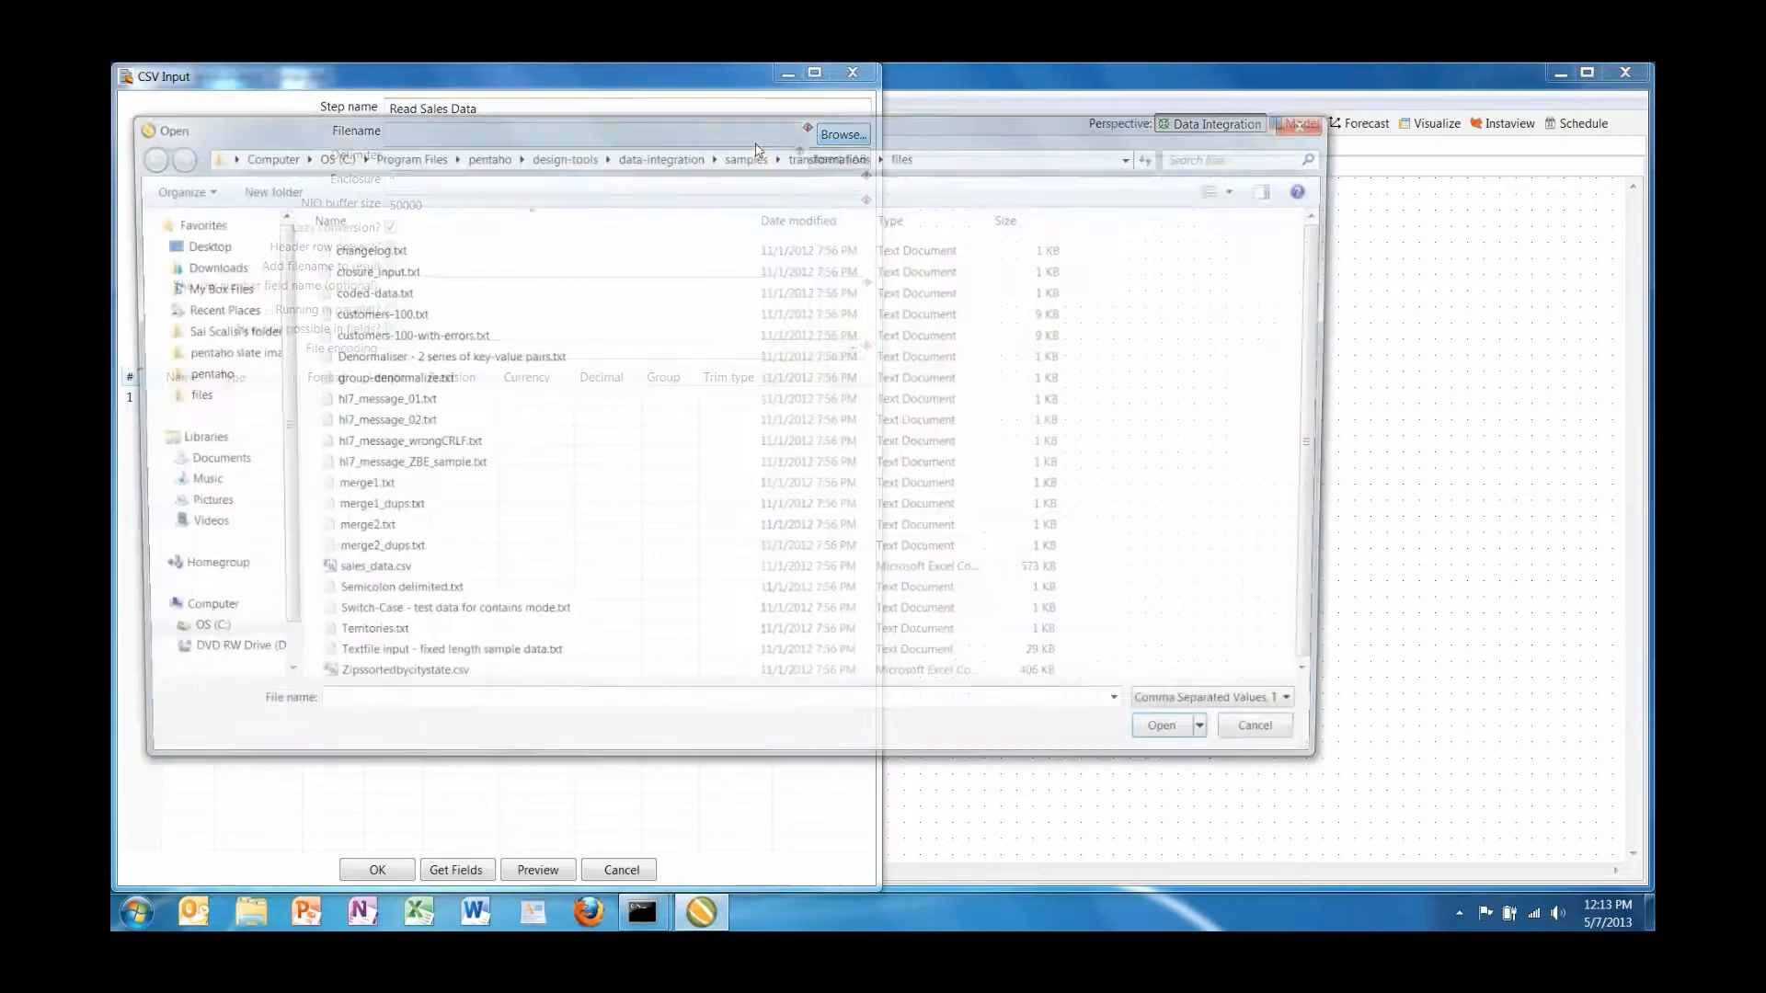
{"action": "left_click", "coordinate": [390, 576]}
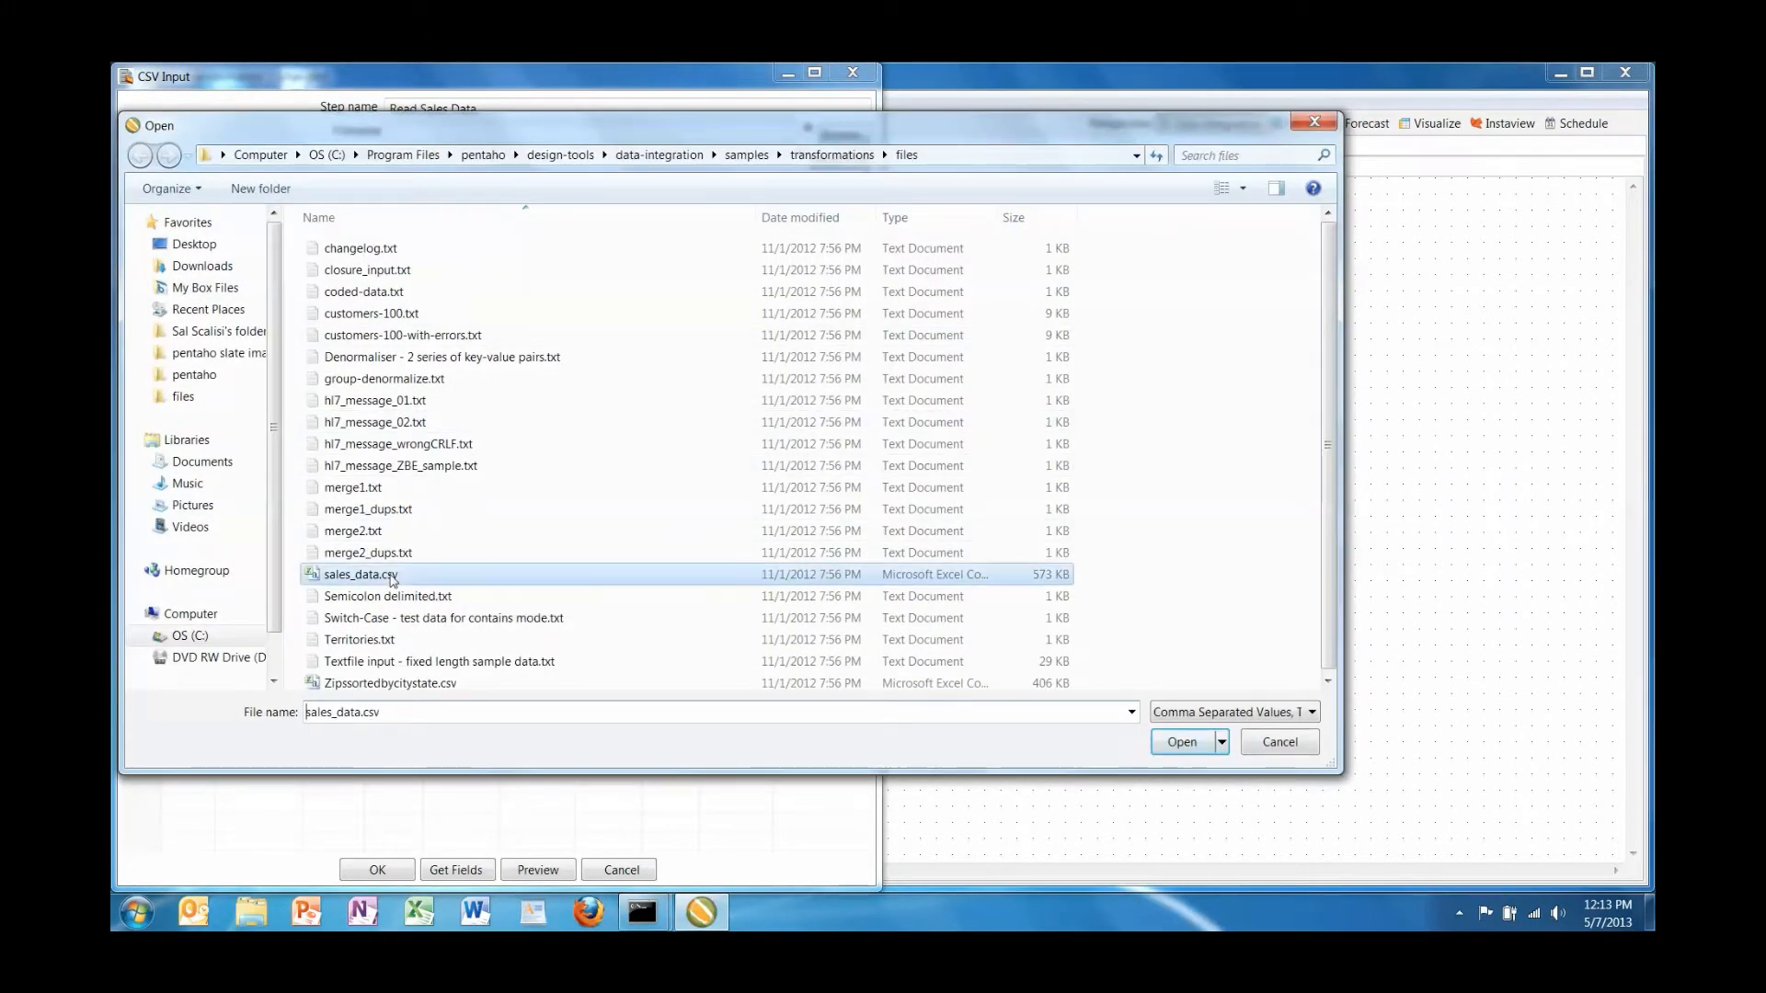
{"action": "left_click", "coordinate": [1186, 749]}
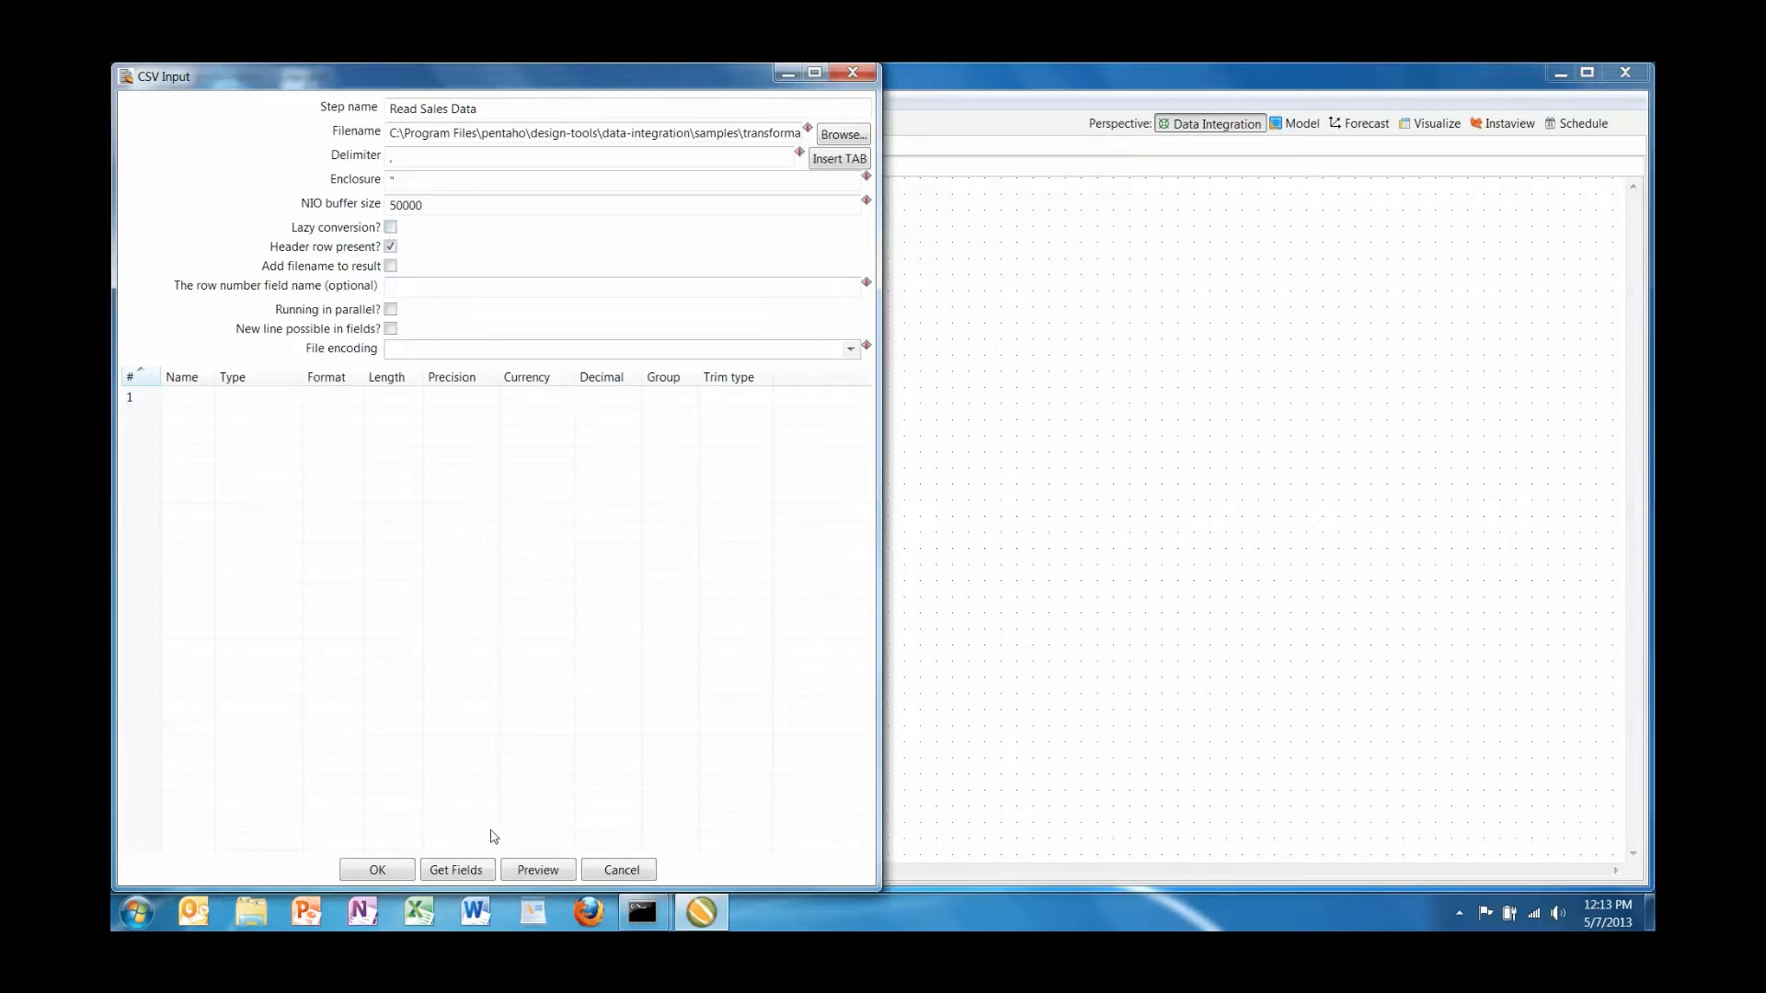
- Retrieve the field definitions from the CSV file with a sample size of 0 and review the scan results
{"action": "left_click", "coordinate": [480, 870]}
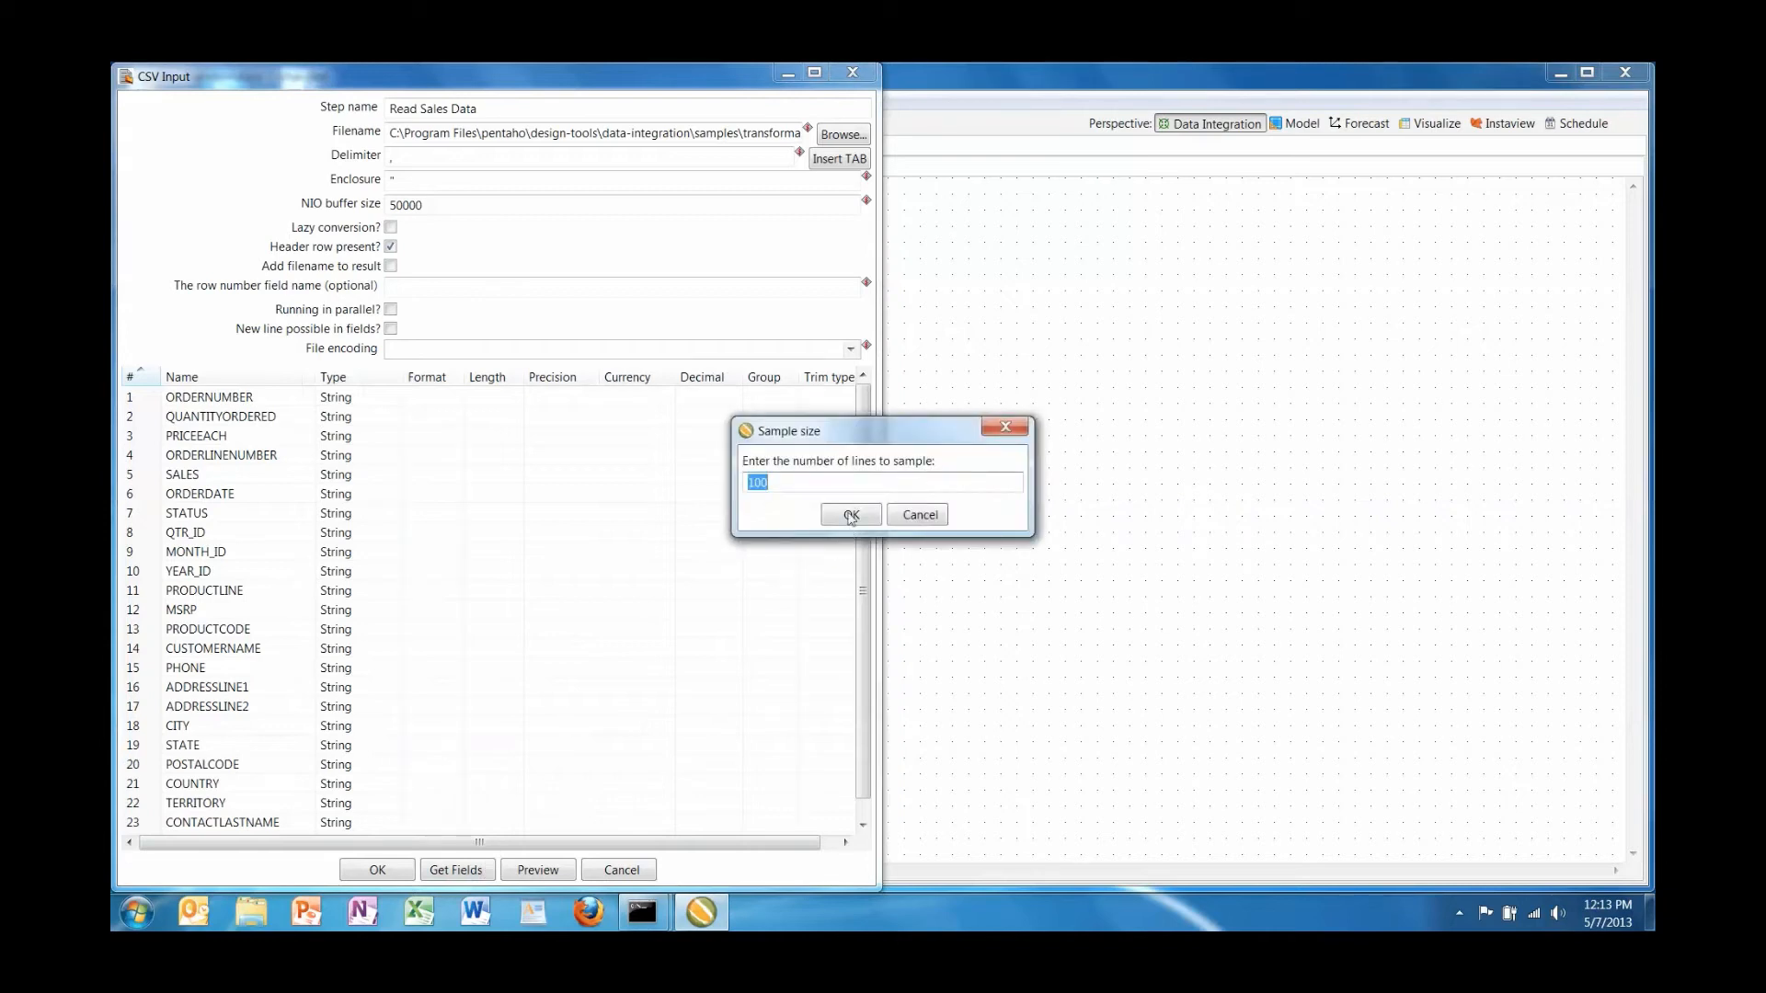
{"action": "type", "text": "0"}
{"action": "left_click", "coordinate": [845, 515]}
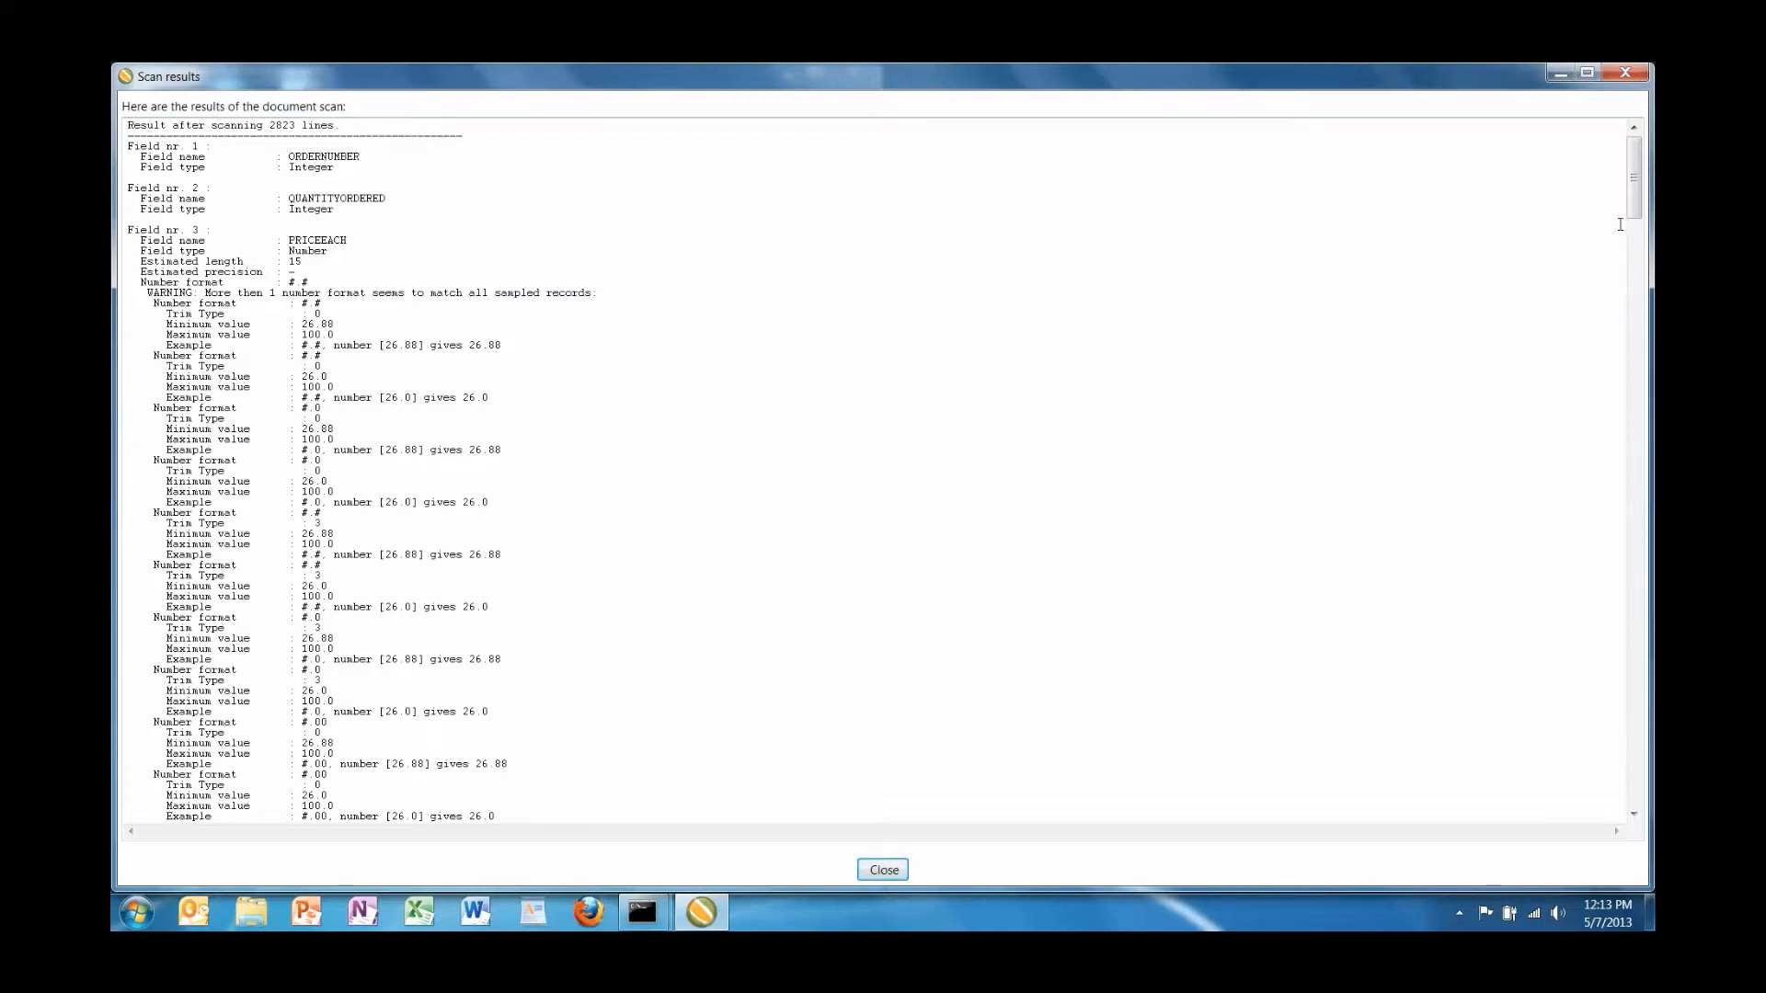
{"action": "left_click_drag", "start_coordinate": [1633, 209], "coordinate": [1633, 399]}
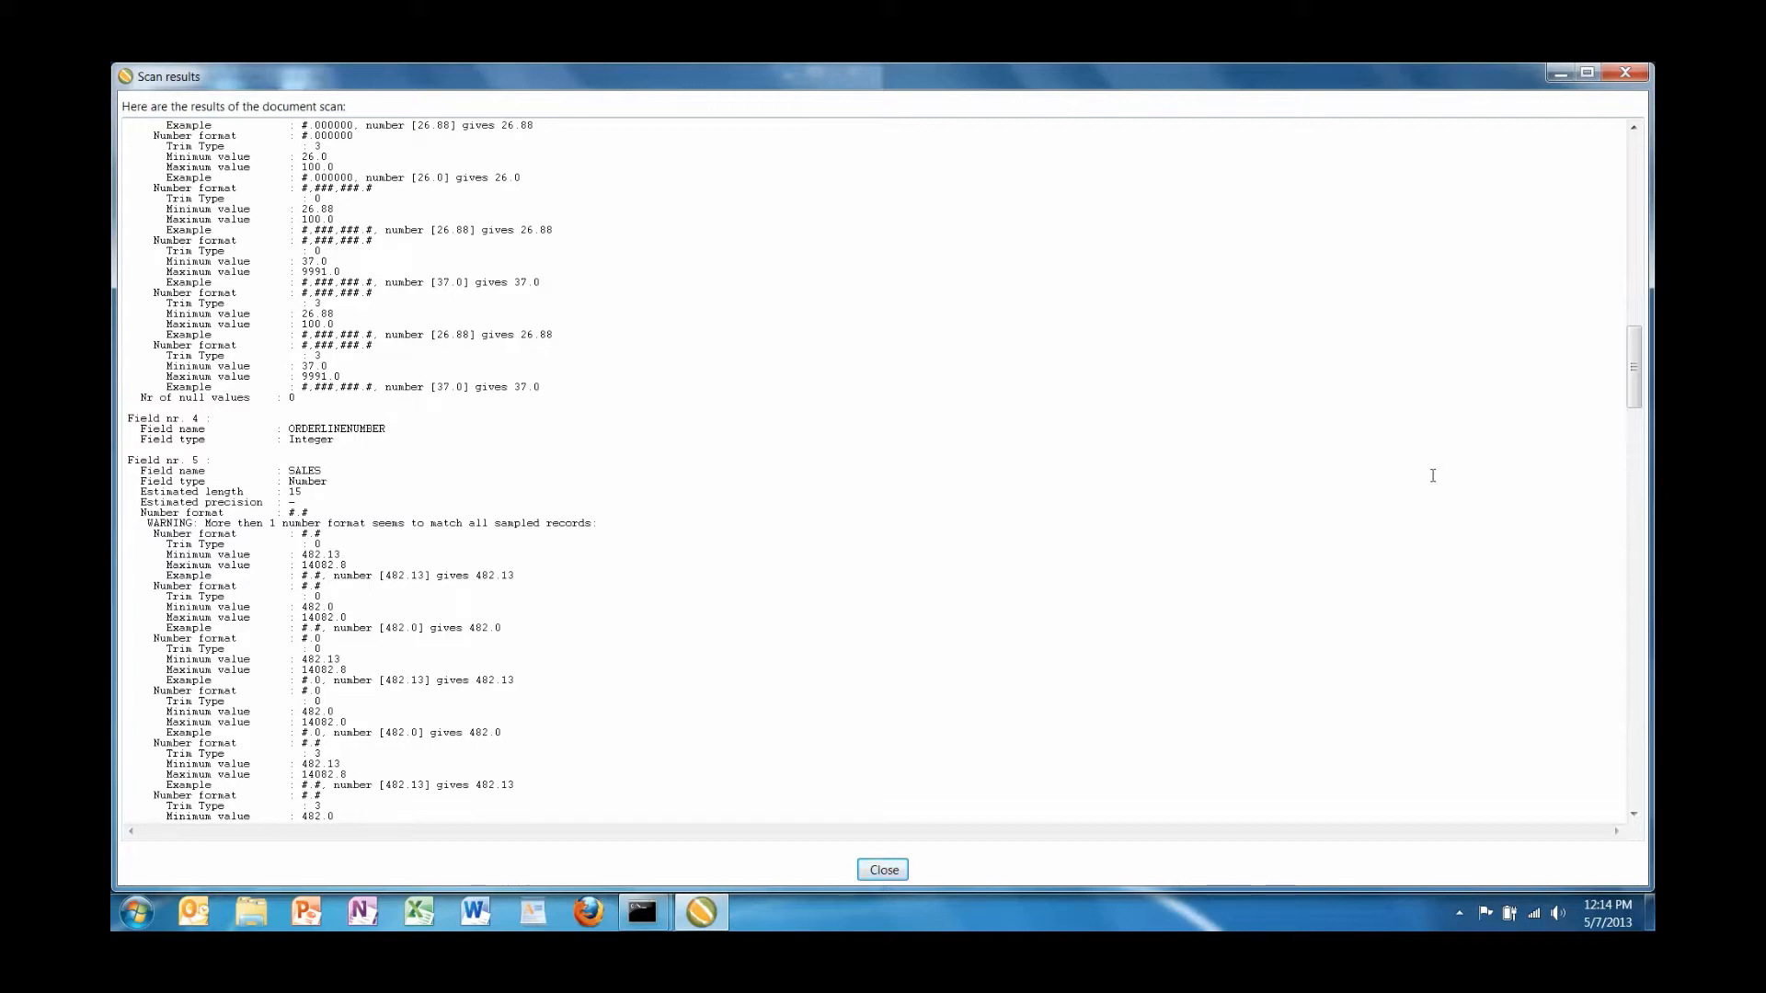
{"action": "left_click", "coordinate": [879, 870]}
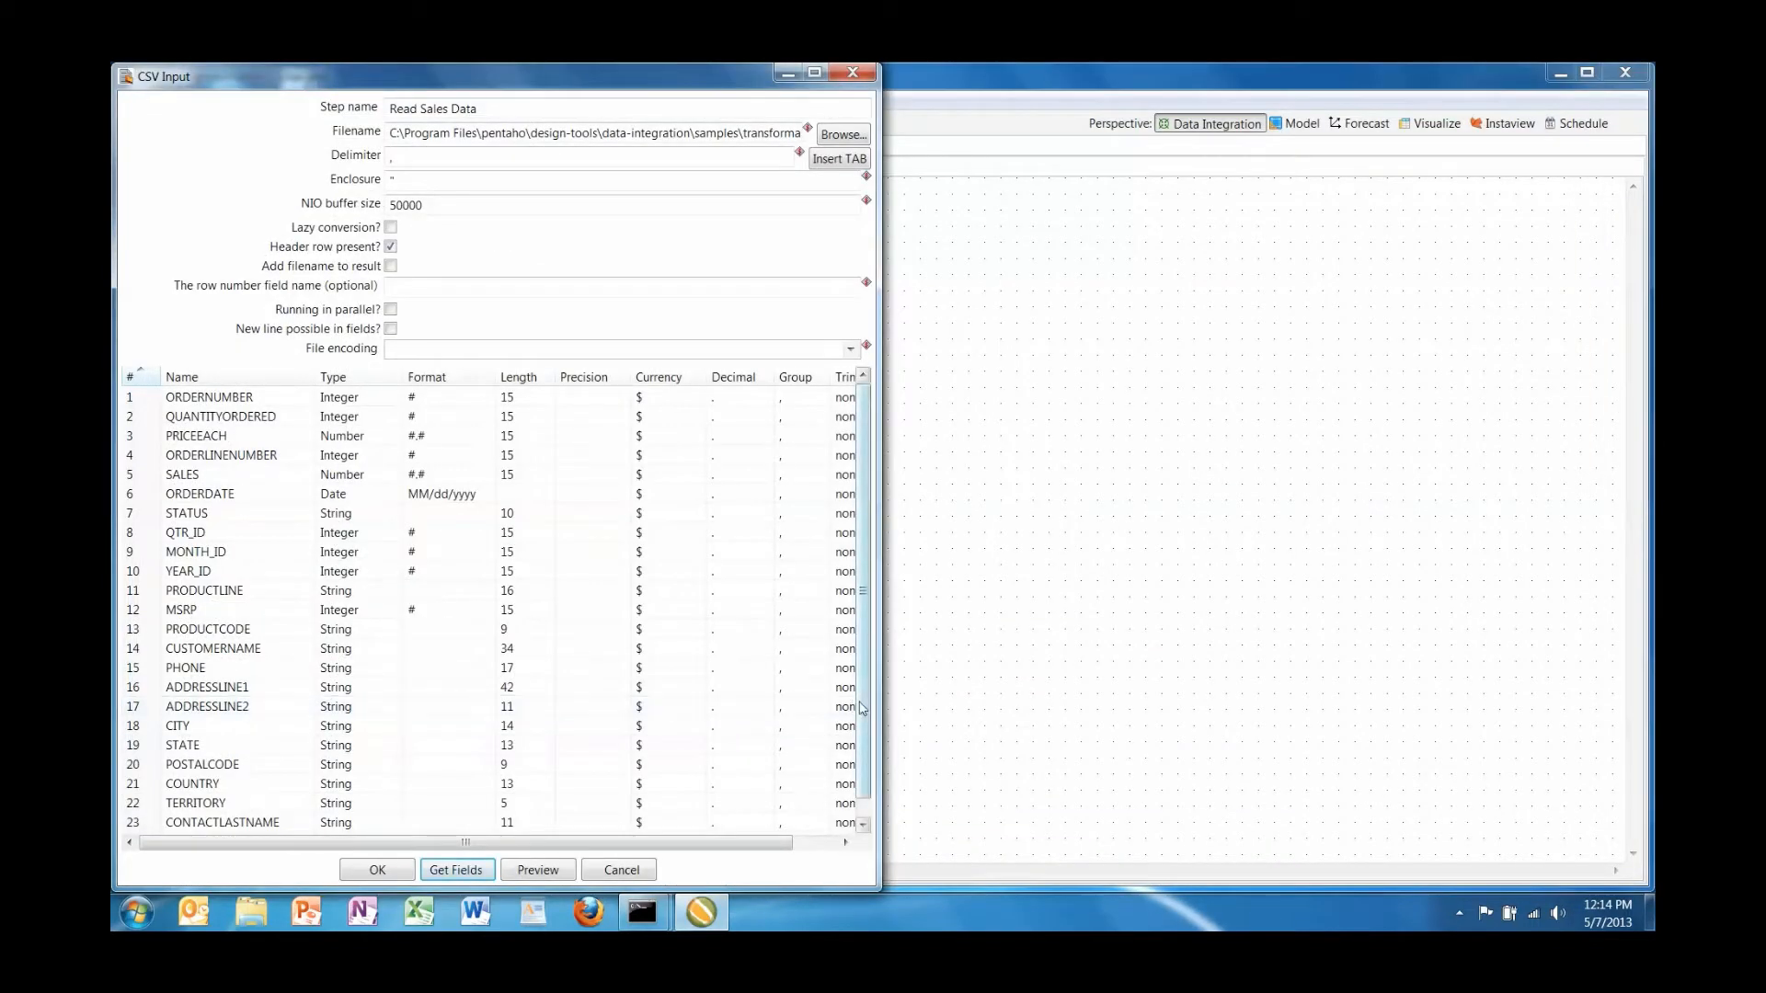
{"action": "scroll", "coordinate": [853, 727], "scroll_direction": "down", "scroll_amount": 1}
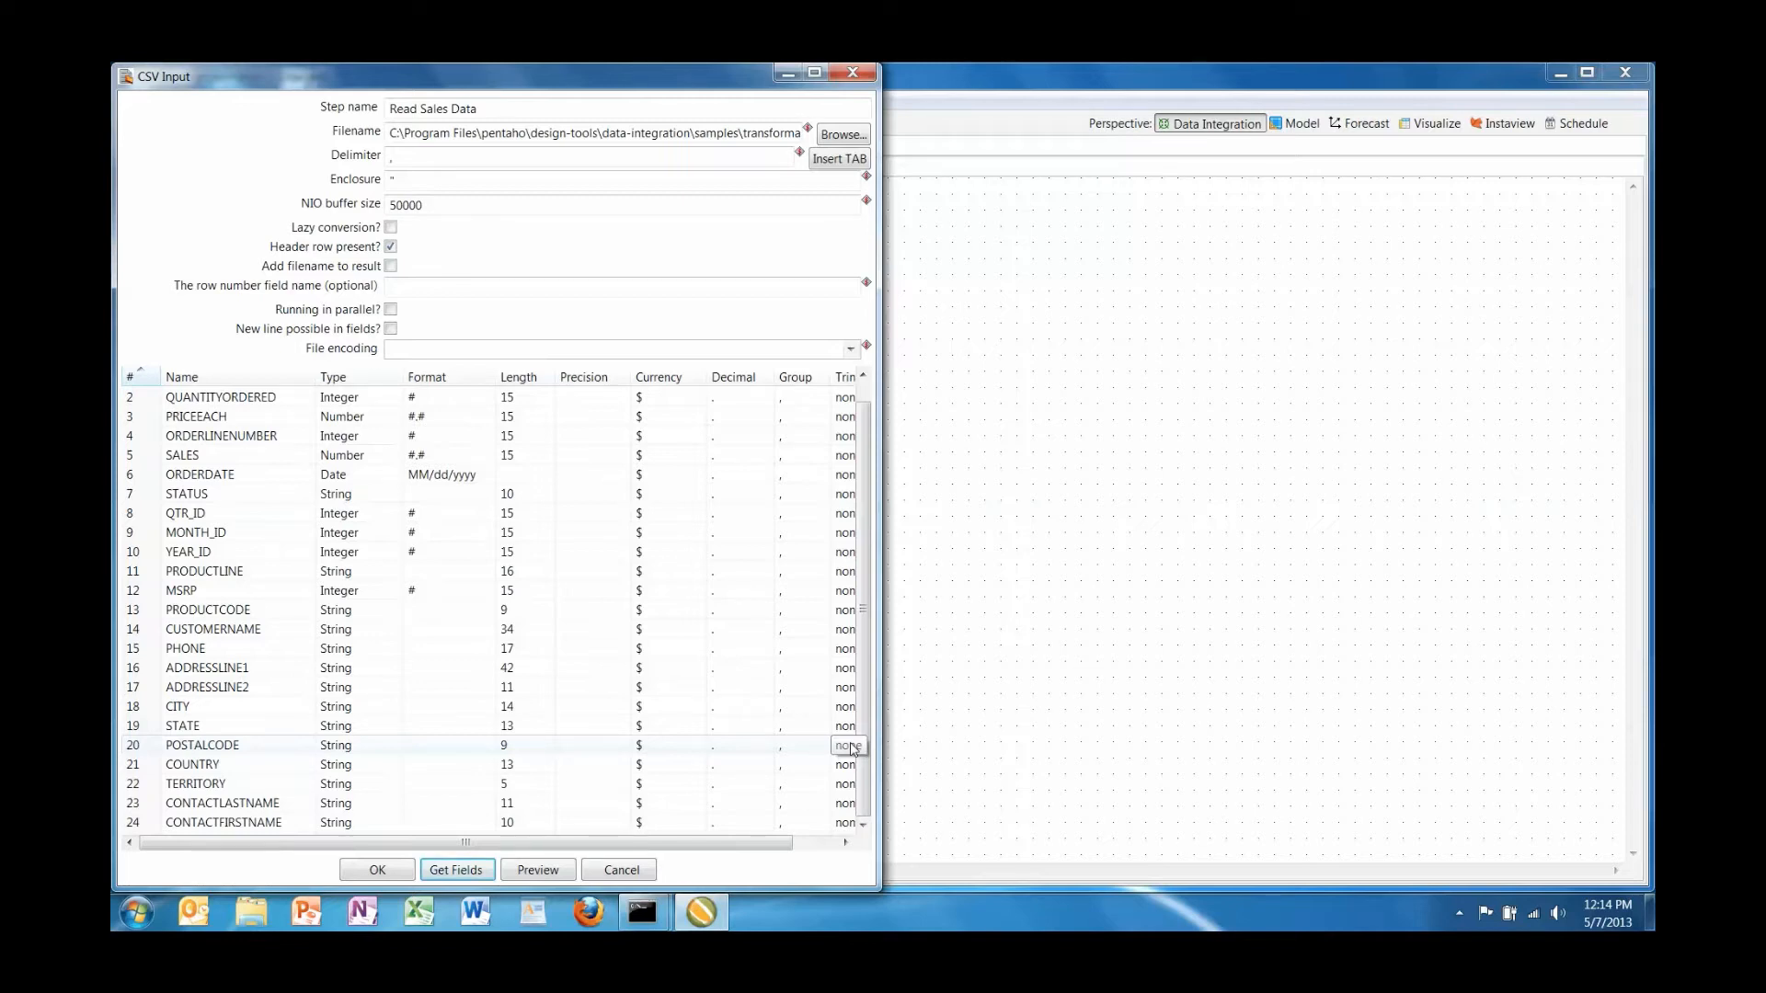
- Preview 100 rows of the sales data across all columns and accept the CSV input settings
{"action": "left_click", "coordinate": [556, 871]}
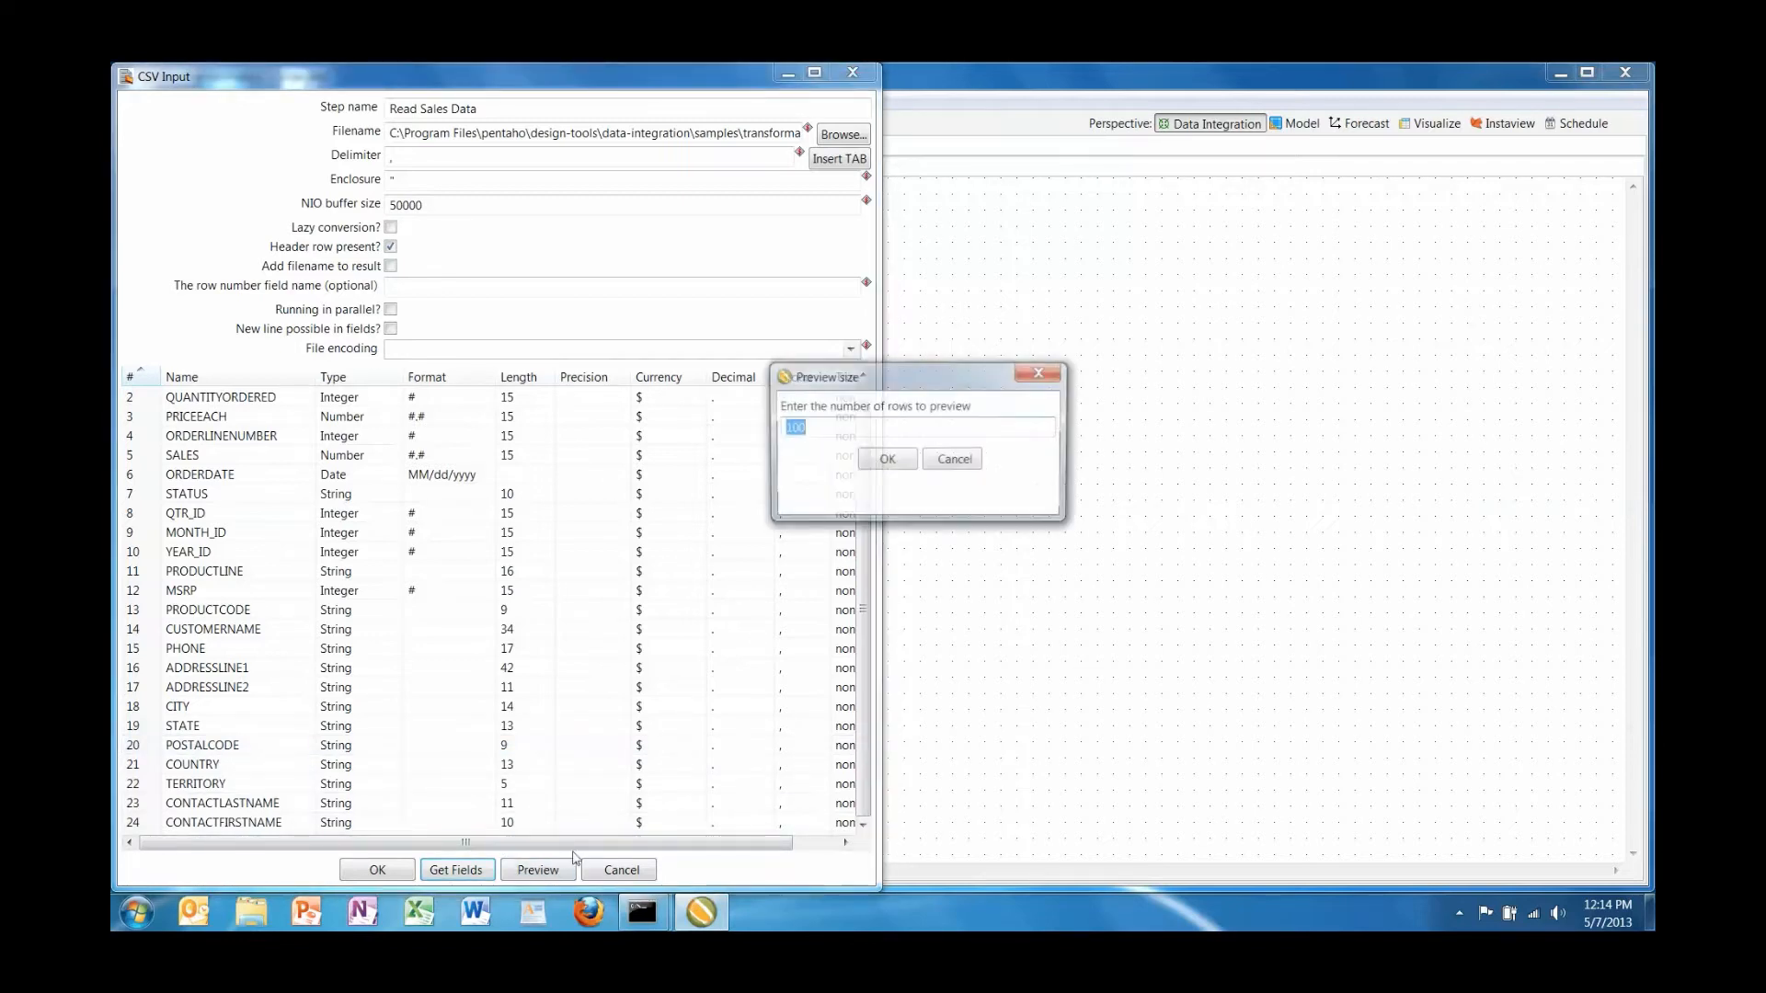
{"action": "left_click", "coordinate": [866, 462]}
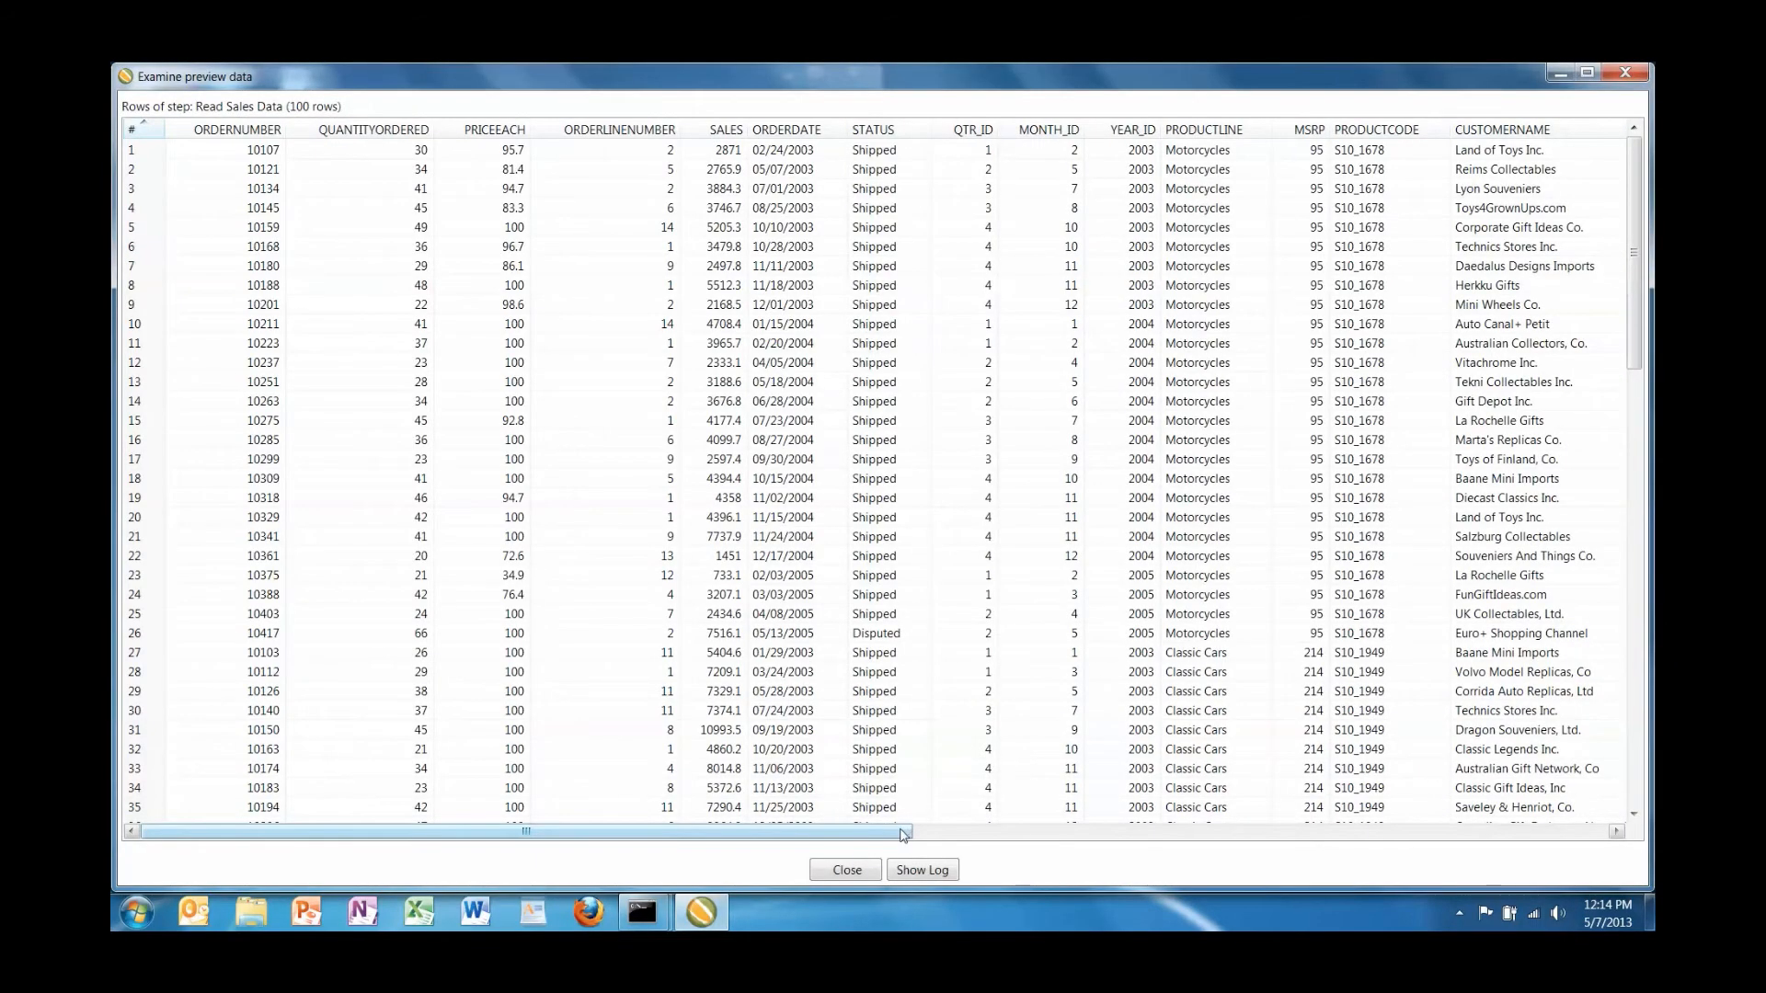
{"action": "left_click_drag", "start_coordinate": [902, 833], "coordinate": [1618, 826]}
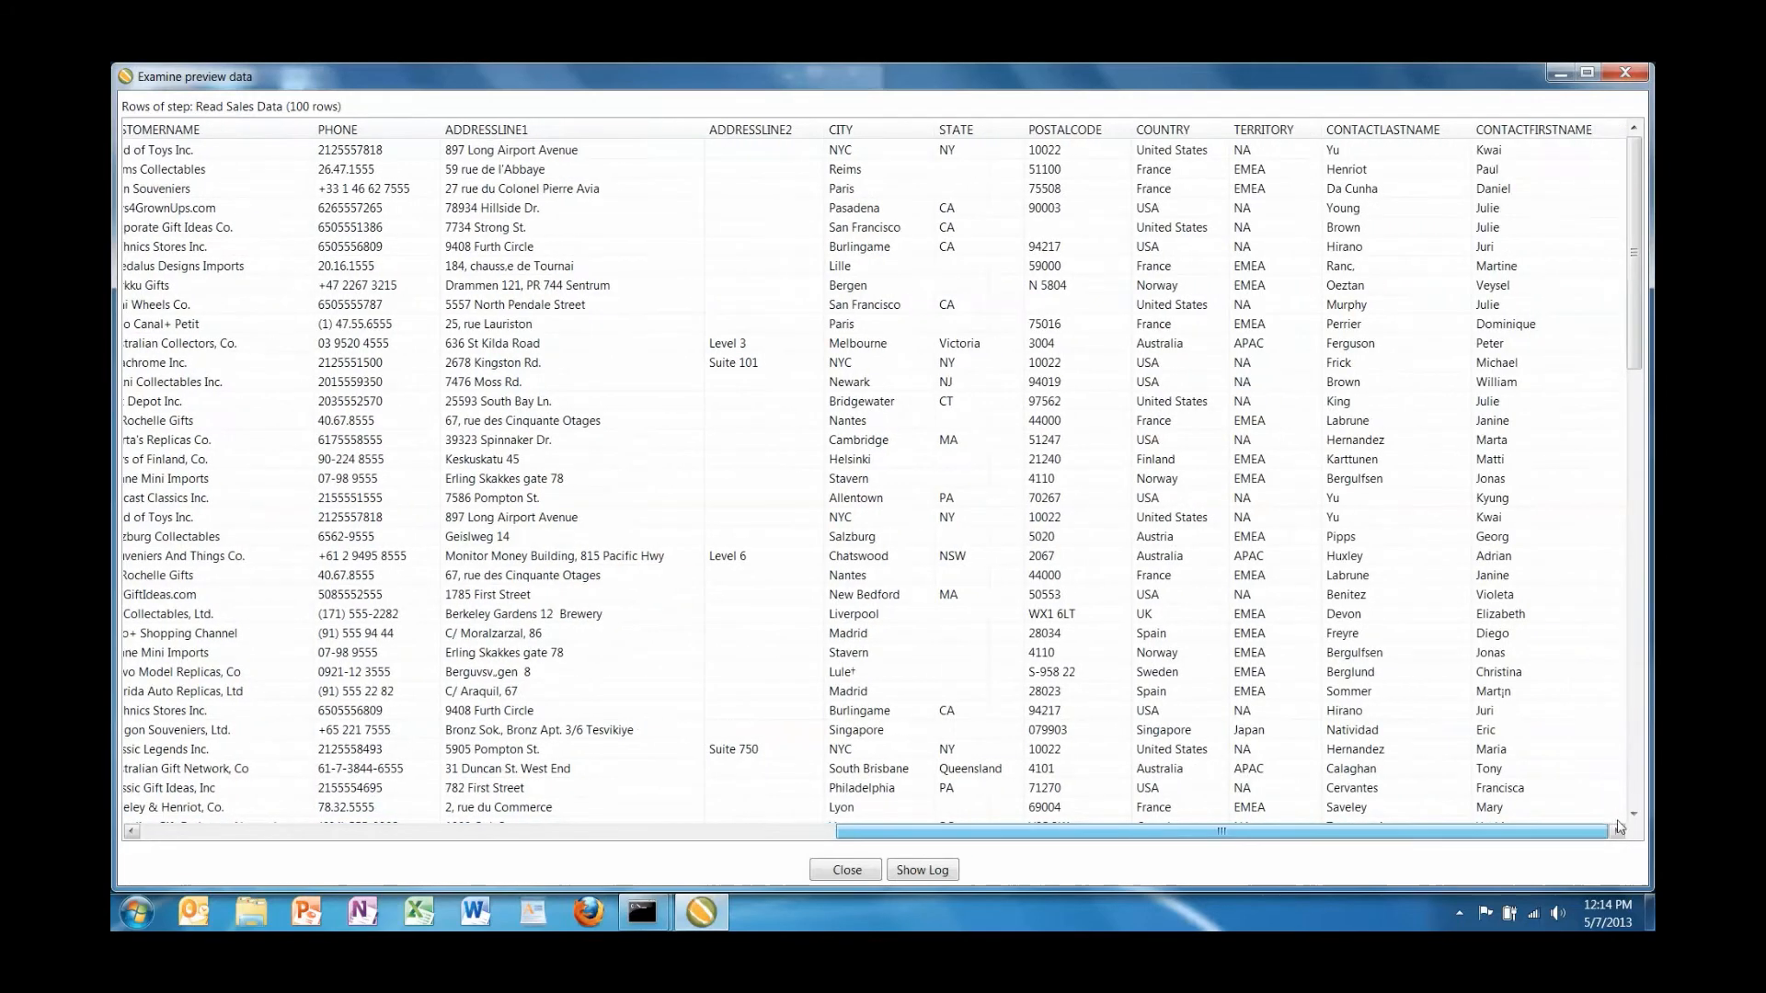
{"action": "left_click_drag", "start_coordinate": [1635, 223], "coordinate": [1634, 324]}
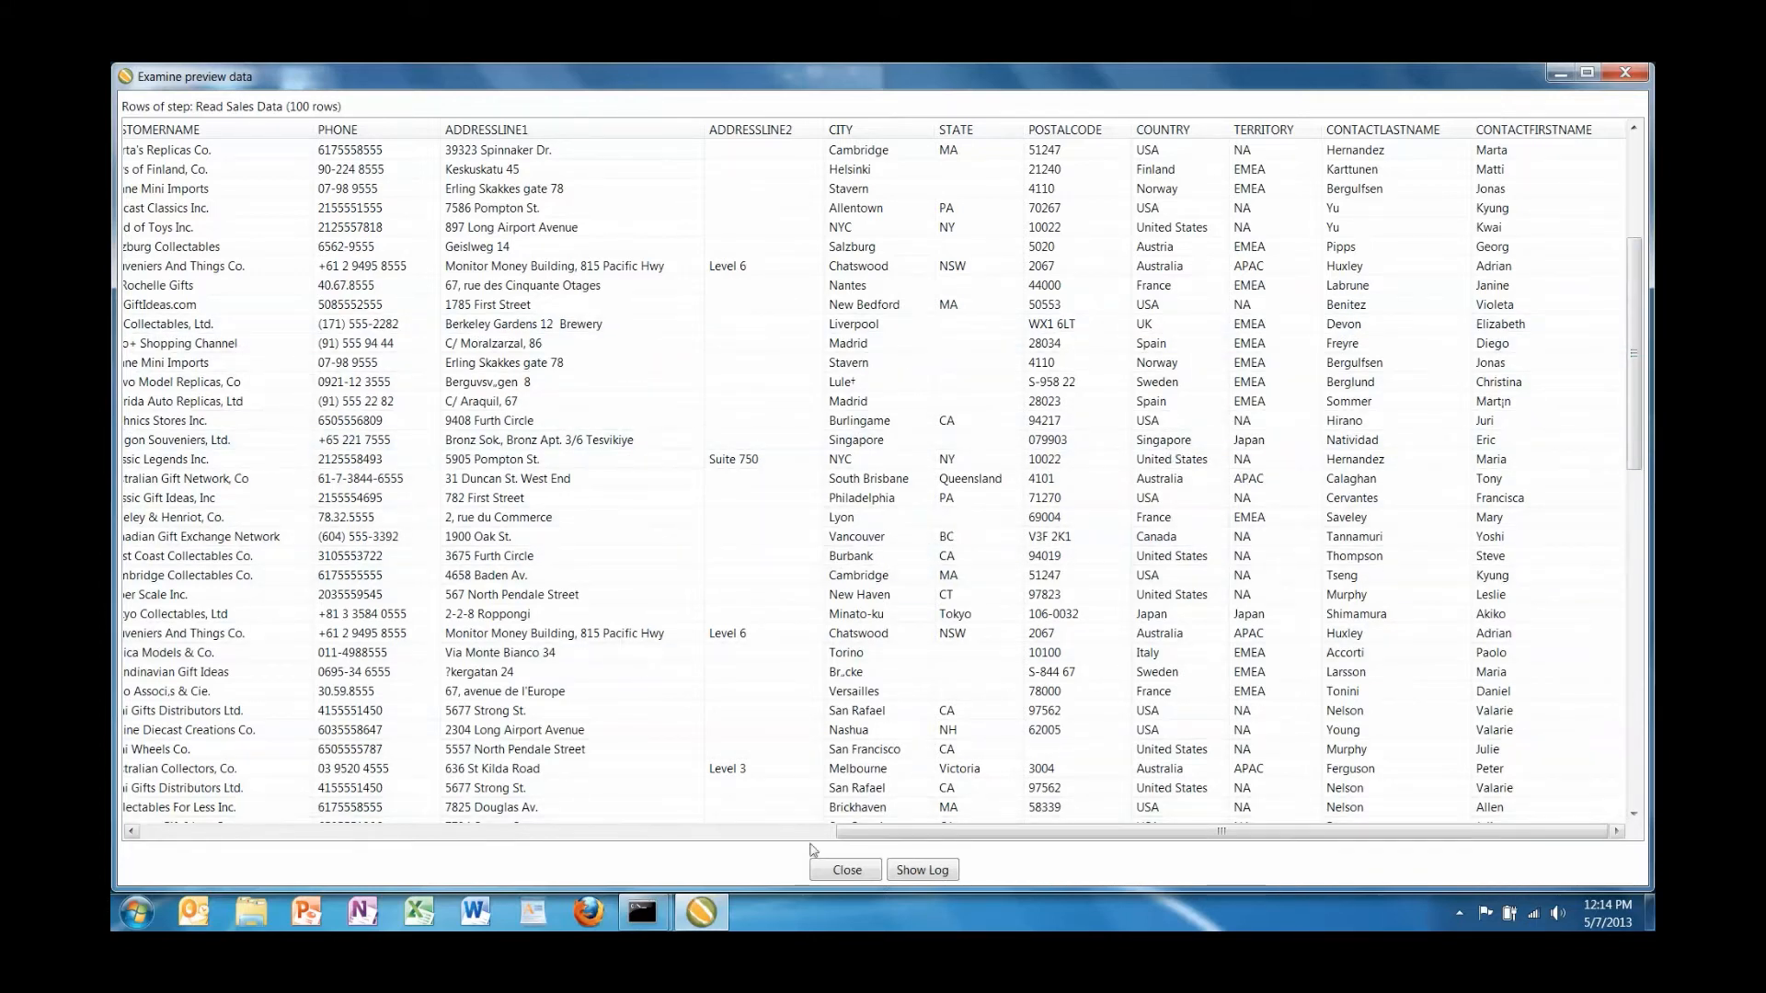
{"action": "left_click", "coordinate": [851, 870]}
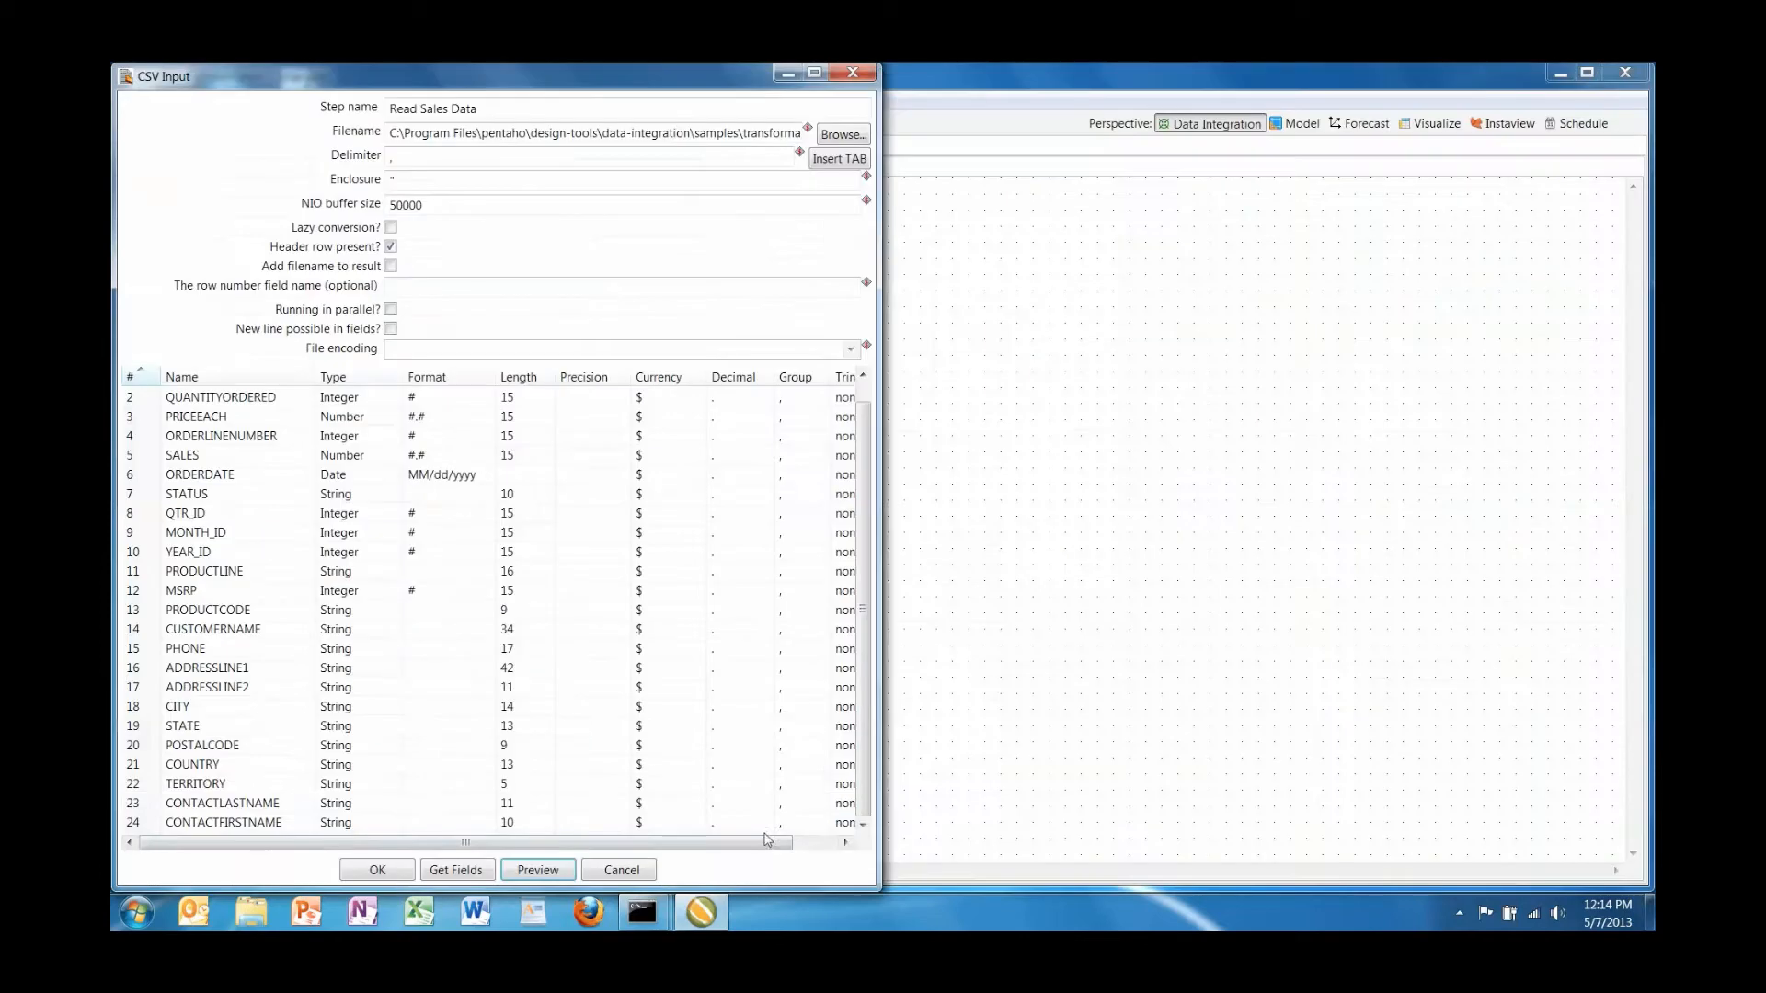
{"action": "left_click", "coordinate": [378, 866]}
- Add a Table output step beside Read Sales Data and connect the two with a main output hop
{"action": "left_click", "coordinate": [132, 213]}
{"action": "left_click", "coordinate": [132, 232]}
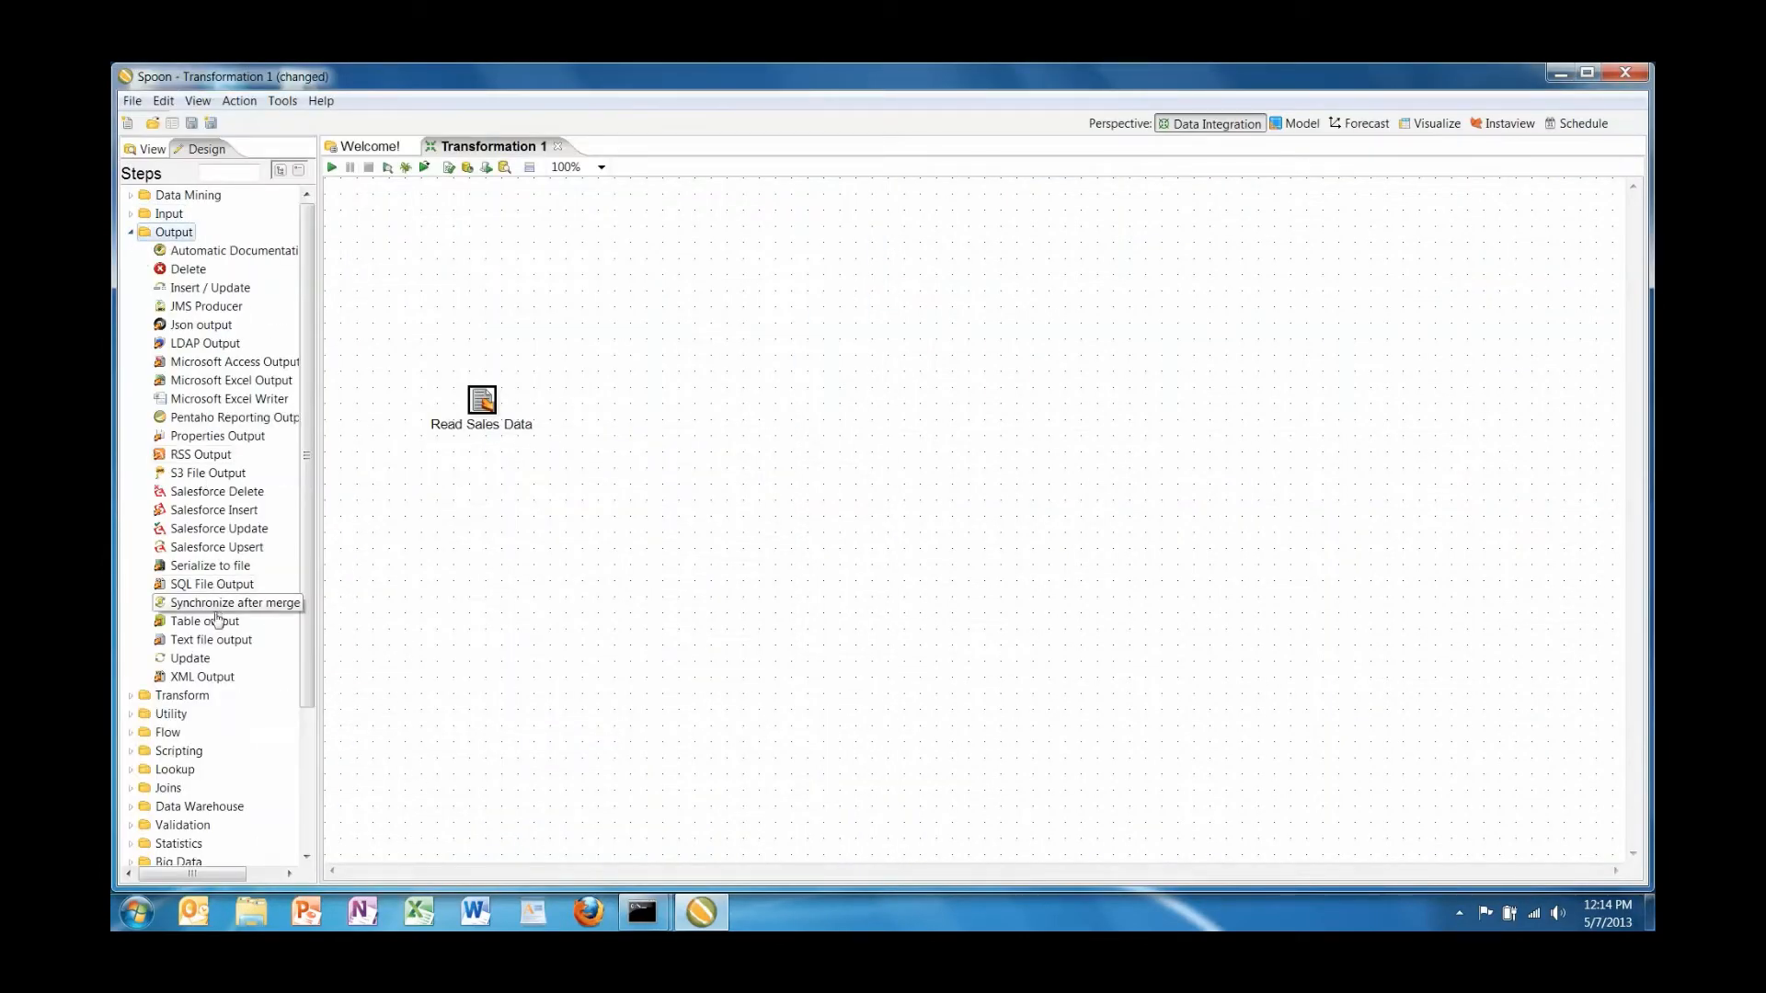
{"action": "left_click_drag", "start_coordinate": [214, 625], "coordinate": [695, 404]}
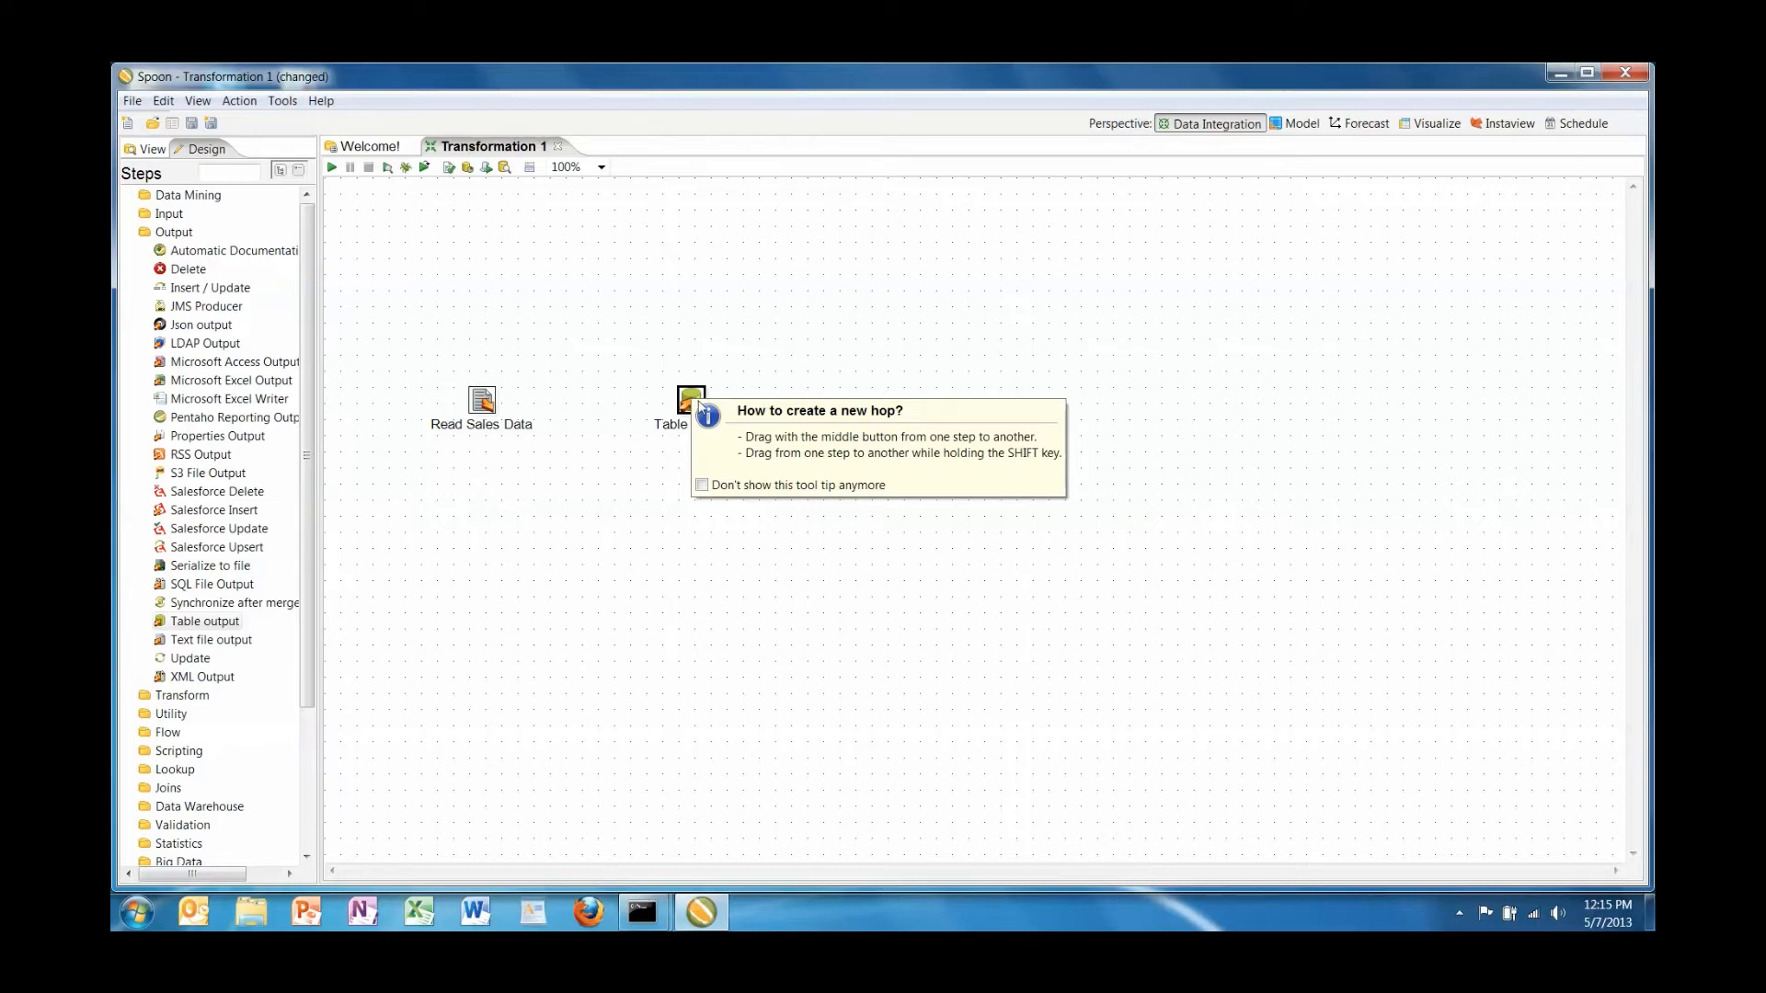
{"action": "mouse_move", "coordinate": [488, 407]}
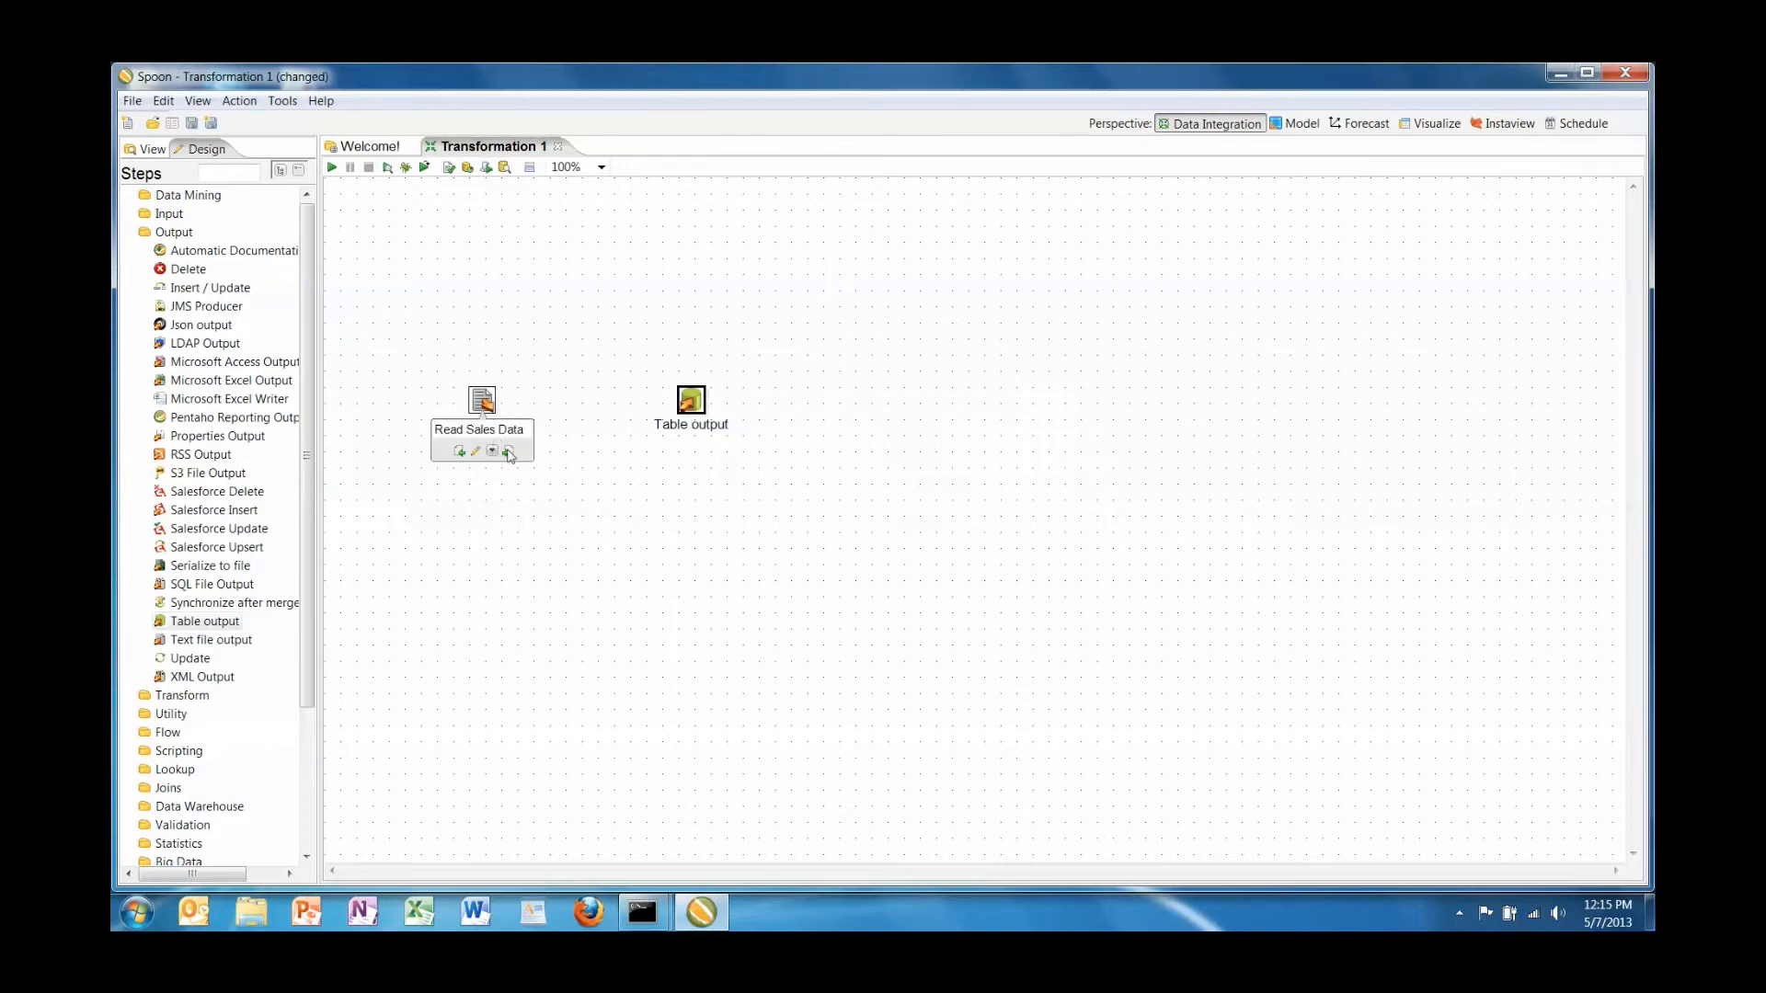
{"action": "left_click_drag", "start_coordinate": [508, 453], "coordinate": [688, 405]}
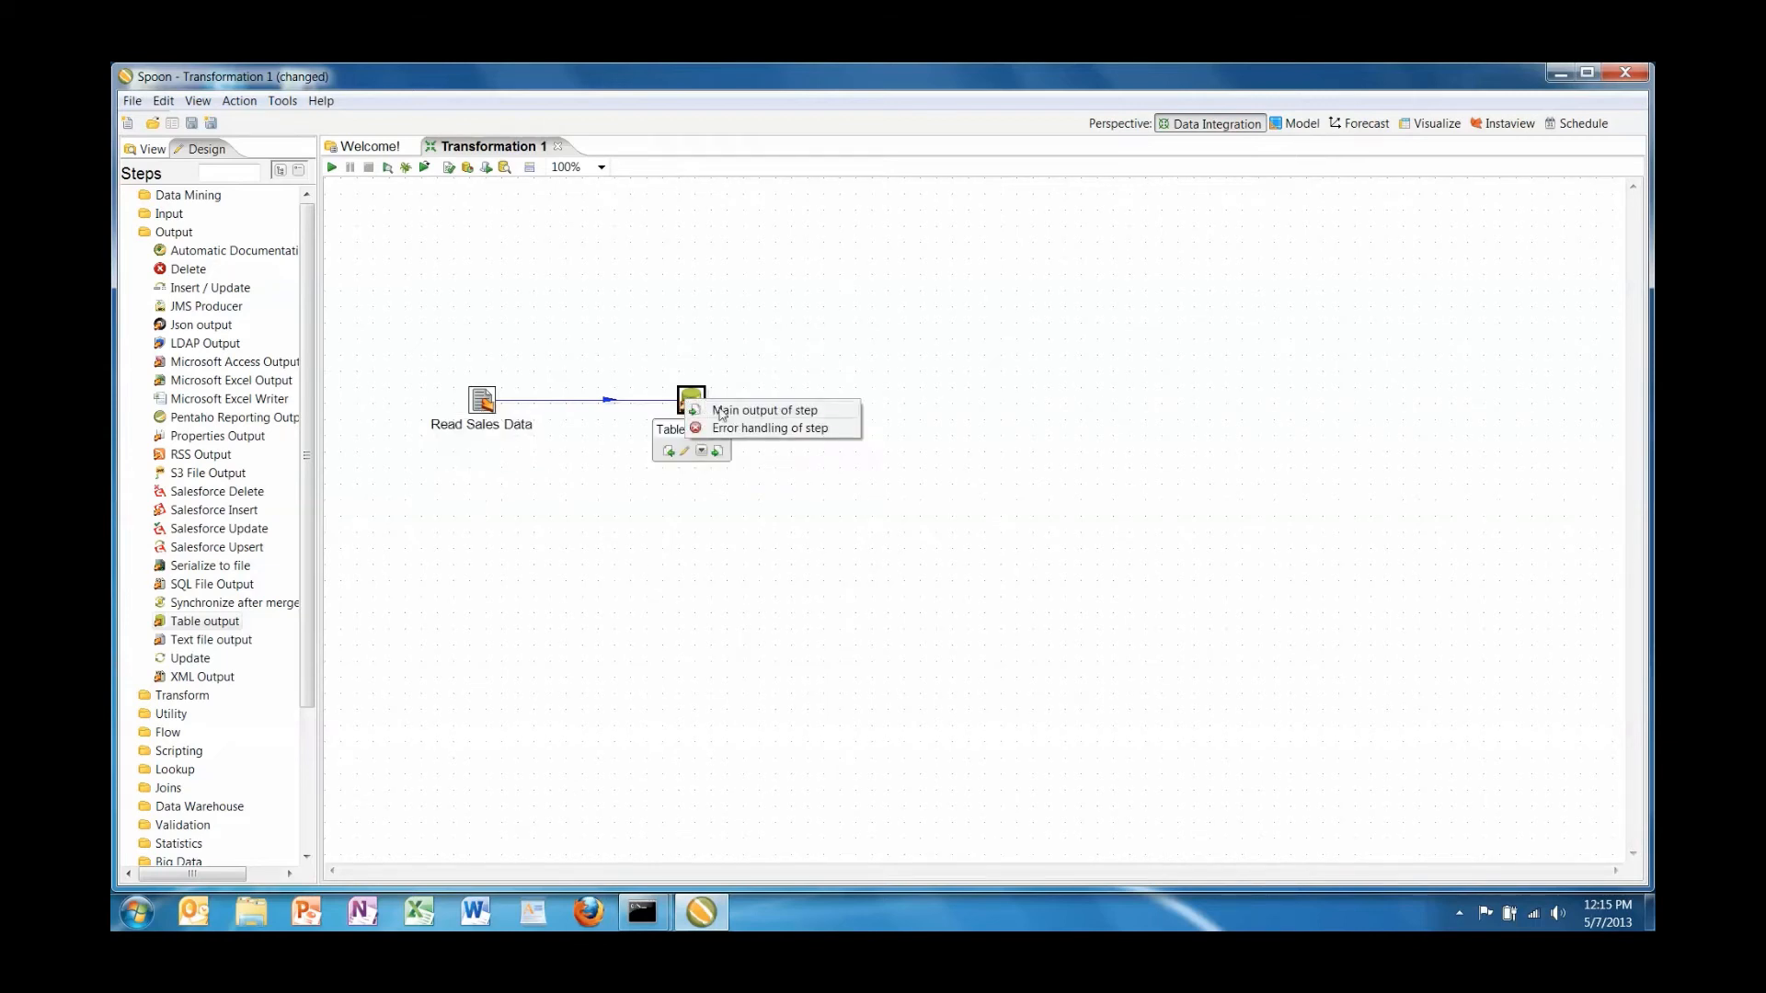
{"action": "left_click", "coordinate": [722, 411]}
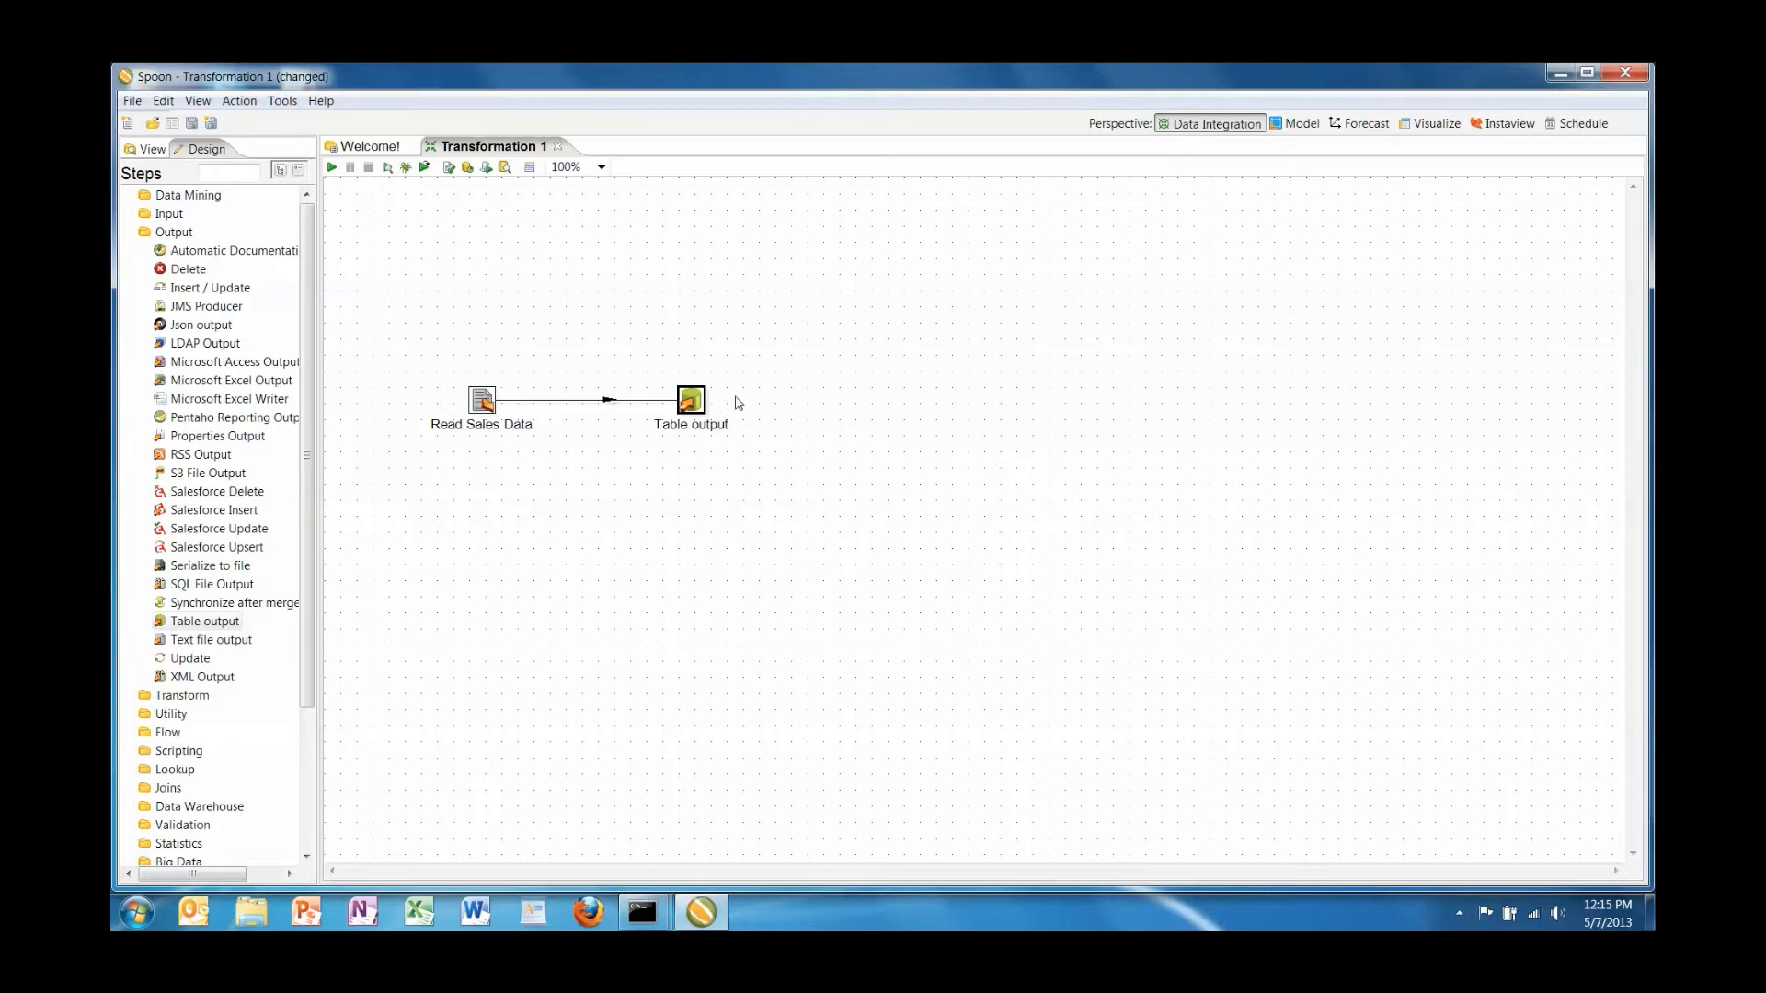
- Rename the Table output step as "Write to Database"
{"action": "double_click", "coordinate": [702, 405]}
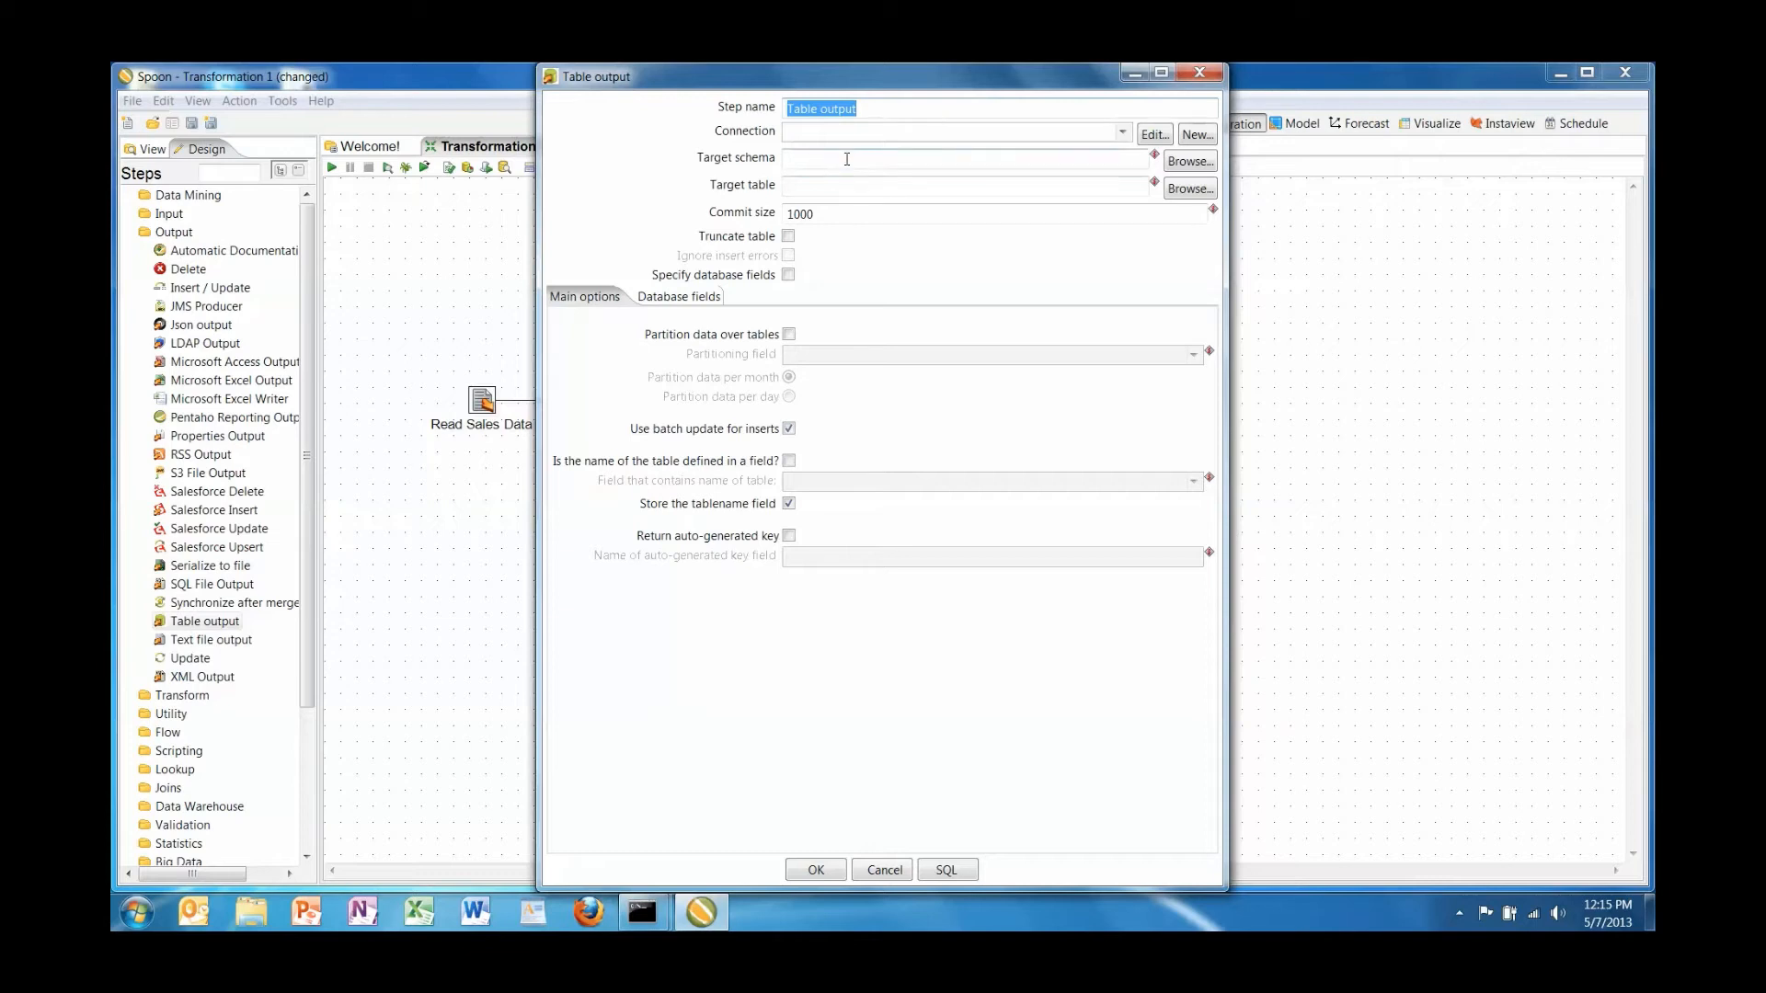
{"action": "type", "text": "Write Data"}
{"action": "key", "text": "BackSpace"}
{"action": "key", "text": "BackSpace"}
{"action": "key", "text": "BackSpace"}
{"action": "key", "text": "BackSpace"}
{"action": "key", "text": "BackSpace"}
{"action": "type", "text": "to dat"}
{"action": "key", "text": "BackSpace"}
{"action": "key", "text": "BackSpace"}
{"action": "key", "text": "BackSpace"}
{"action": "type", "text": "Database"}
- Start a new database connection named "Sales - H2" for the table output and set its connection type to H2
{"action": "left_click", "coordinate": [1187, 136]}
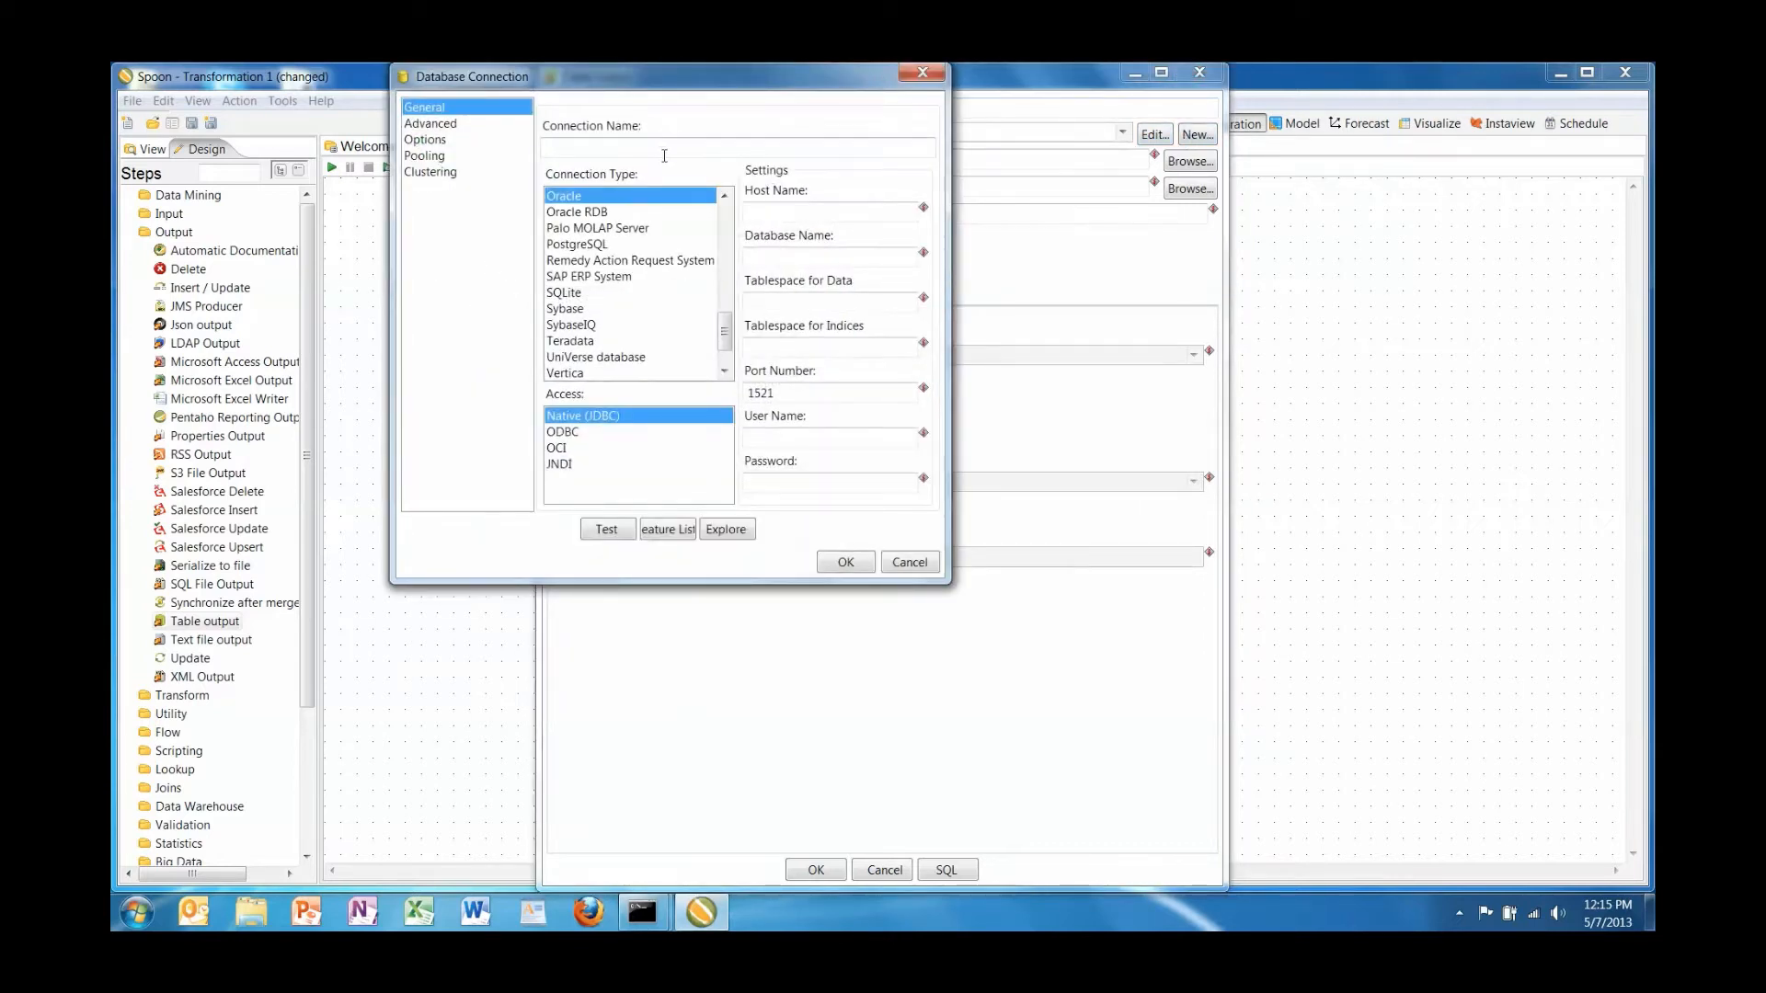
{"action": "type", "text": "Sales - H2"}
{"action": "scroll", "coordinate": [731, 254], "scroll_direction": "up", "scroll_amount": 3}
{"action": "scroll", "coordinate": [731, 255], "scroll_direction": "up", "scroll_amount": 3}
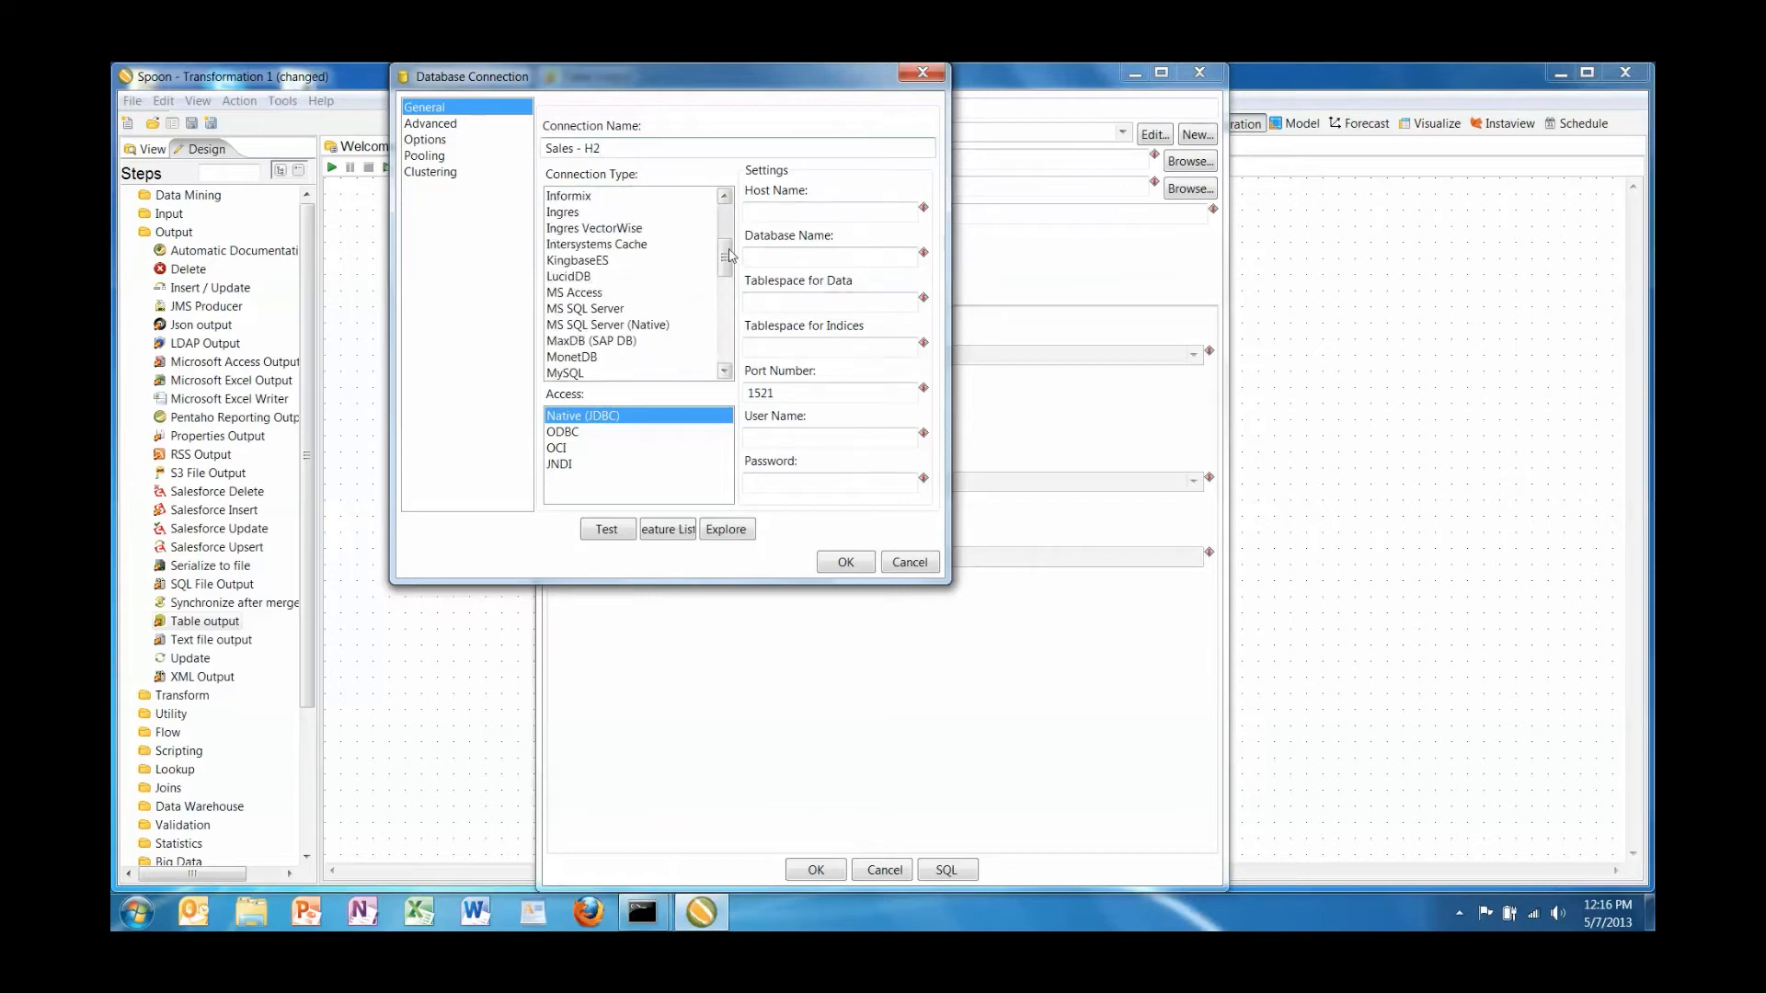
{"action": "left_click", "coordinate": [719, 227]}
{"action": "left_click", "coordinate": [708, 212]}
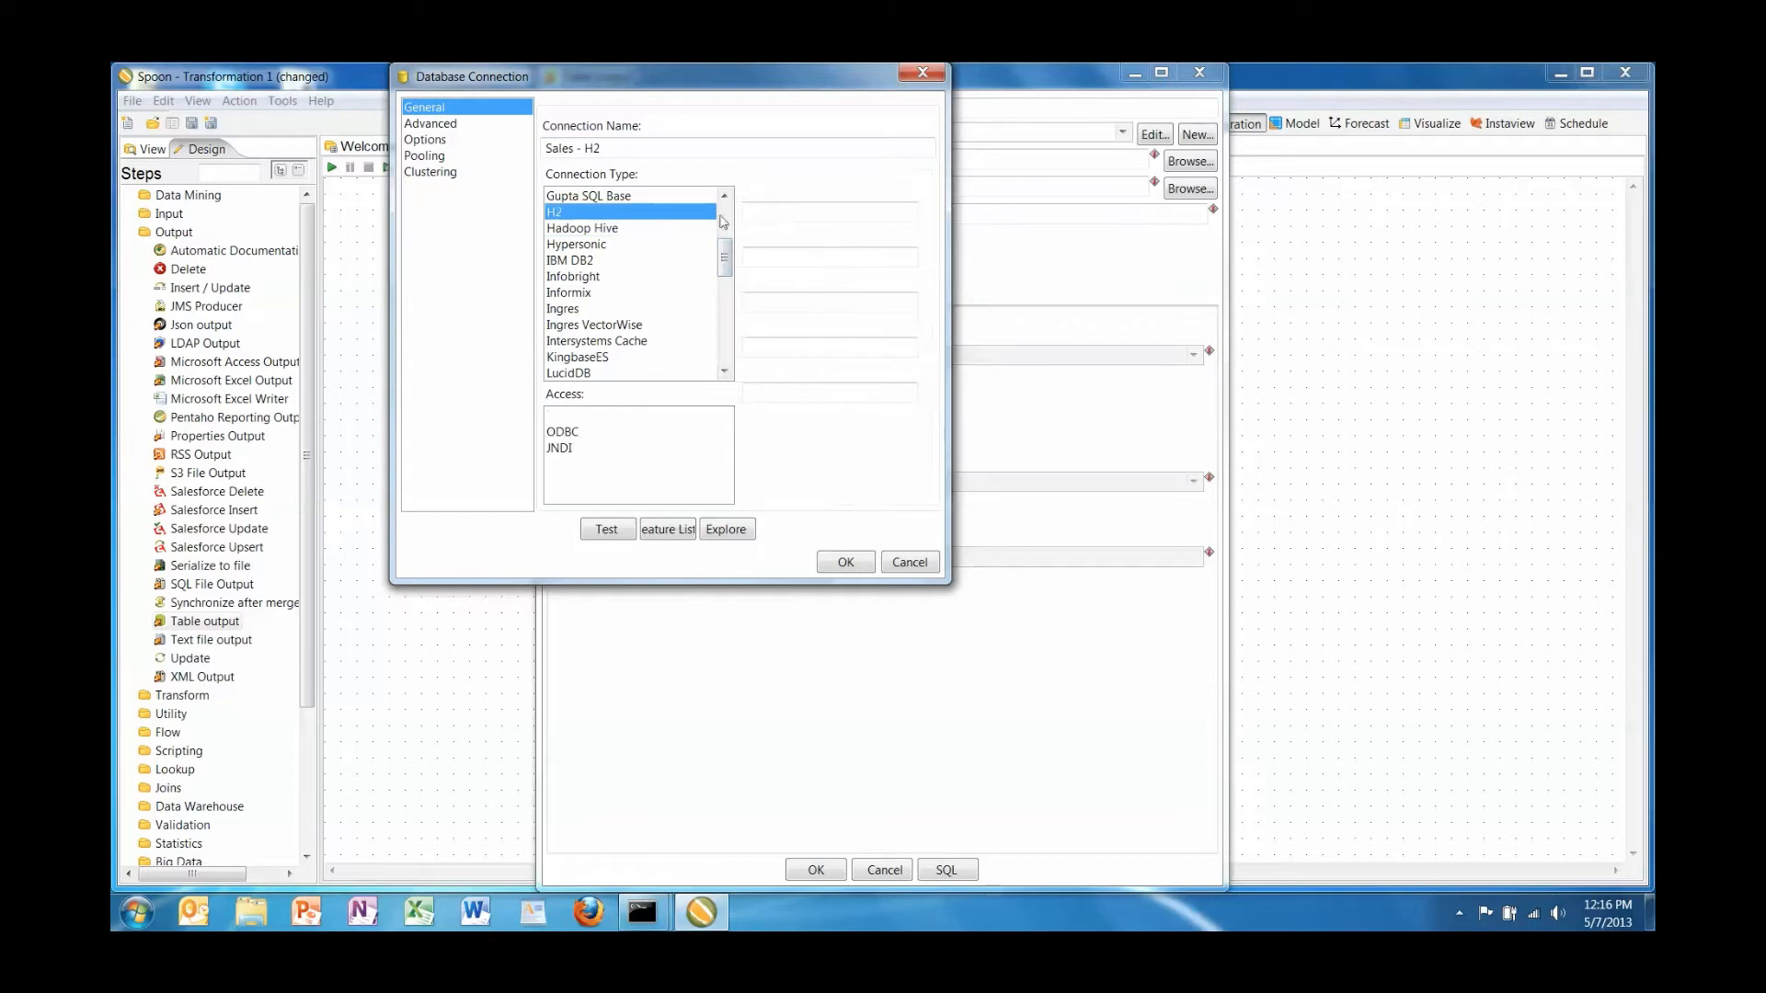
- Set the connection's host to localhost, database name to Sales, port to 9092 and user name to sa
{"action": "left_click", "coordinate": [813, 214]}
{"action": "type", "text": "localhost"}
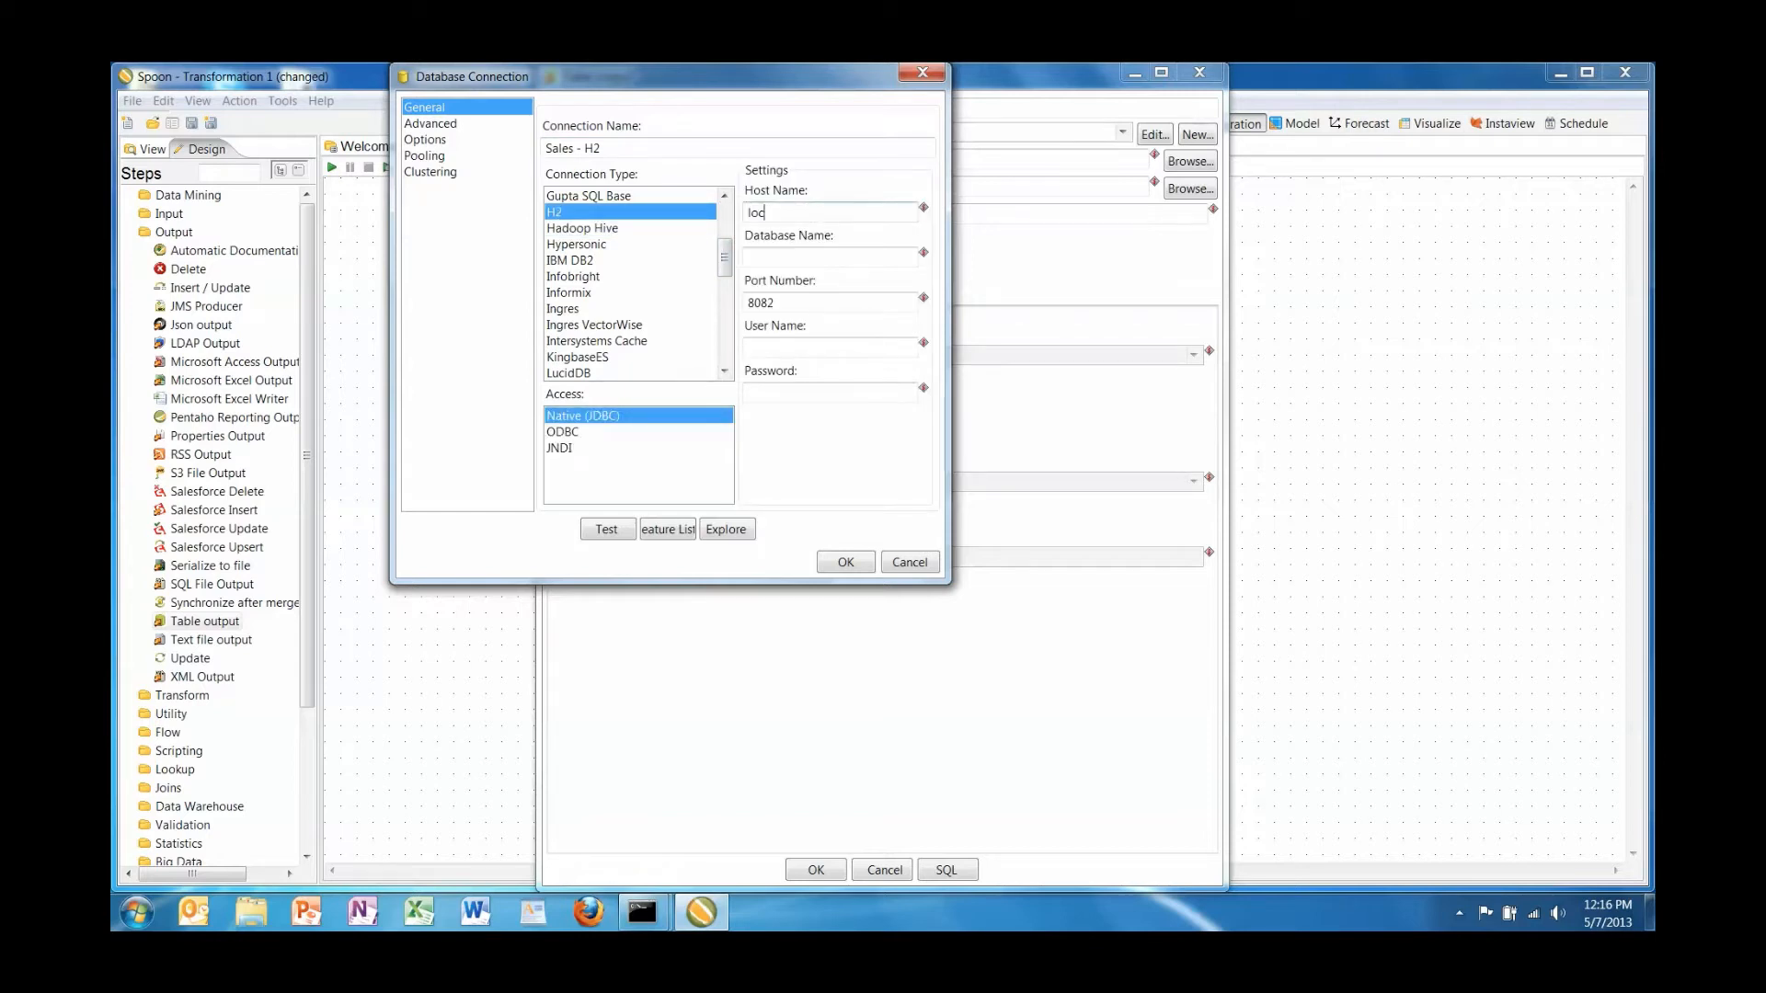
{"action": "left_click", "coordinate": [789, 257]}
{"action": "type", "text": "Sales"}
{"action": "key", "text": "Tab"}
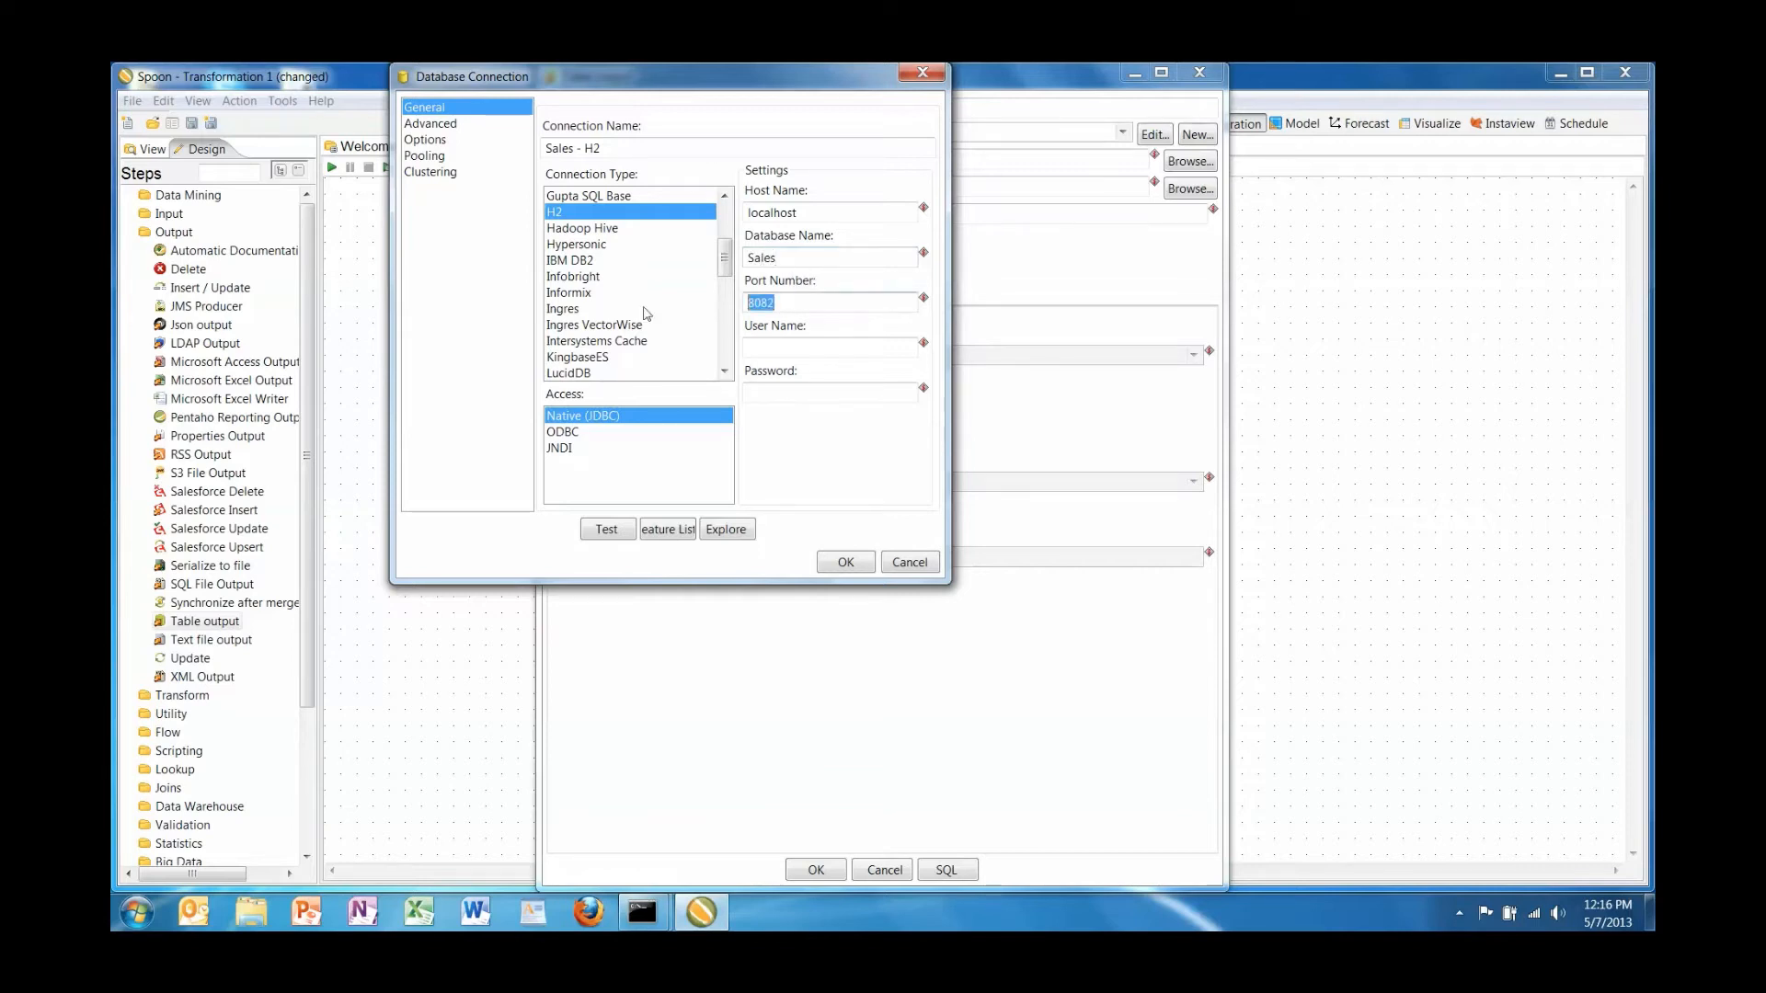
{"action": "type", "text": "9092"}
{"action": "left_click", "coordinate": [787, 345]}
{"action": "type", "text": "sa"}
- Test the Sales - H2 database connection and accept its settings for the table output
{"action": "left_click", "coordinate": [631, 530]}
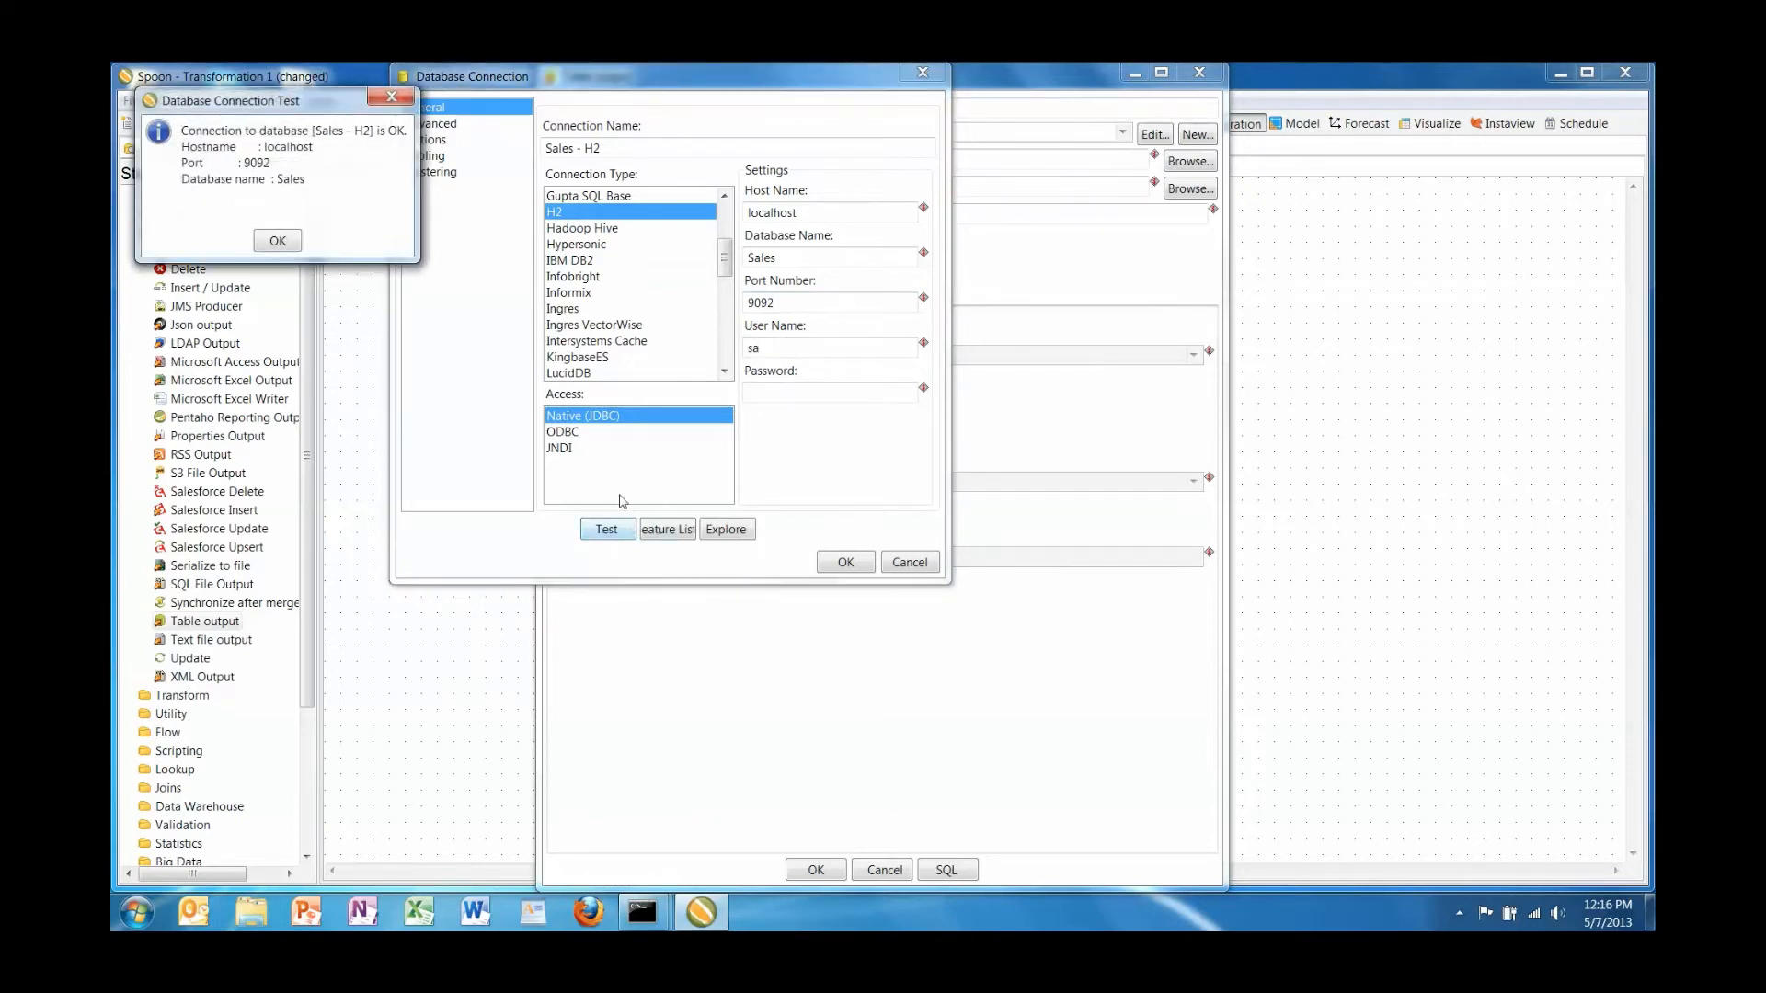
{"action": "left_click", "coordinate": [276, 240]}
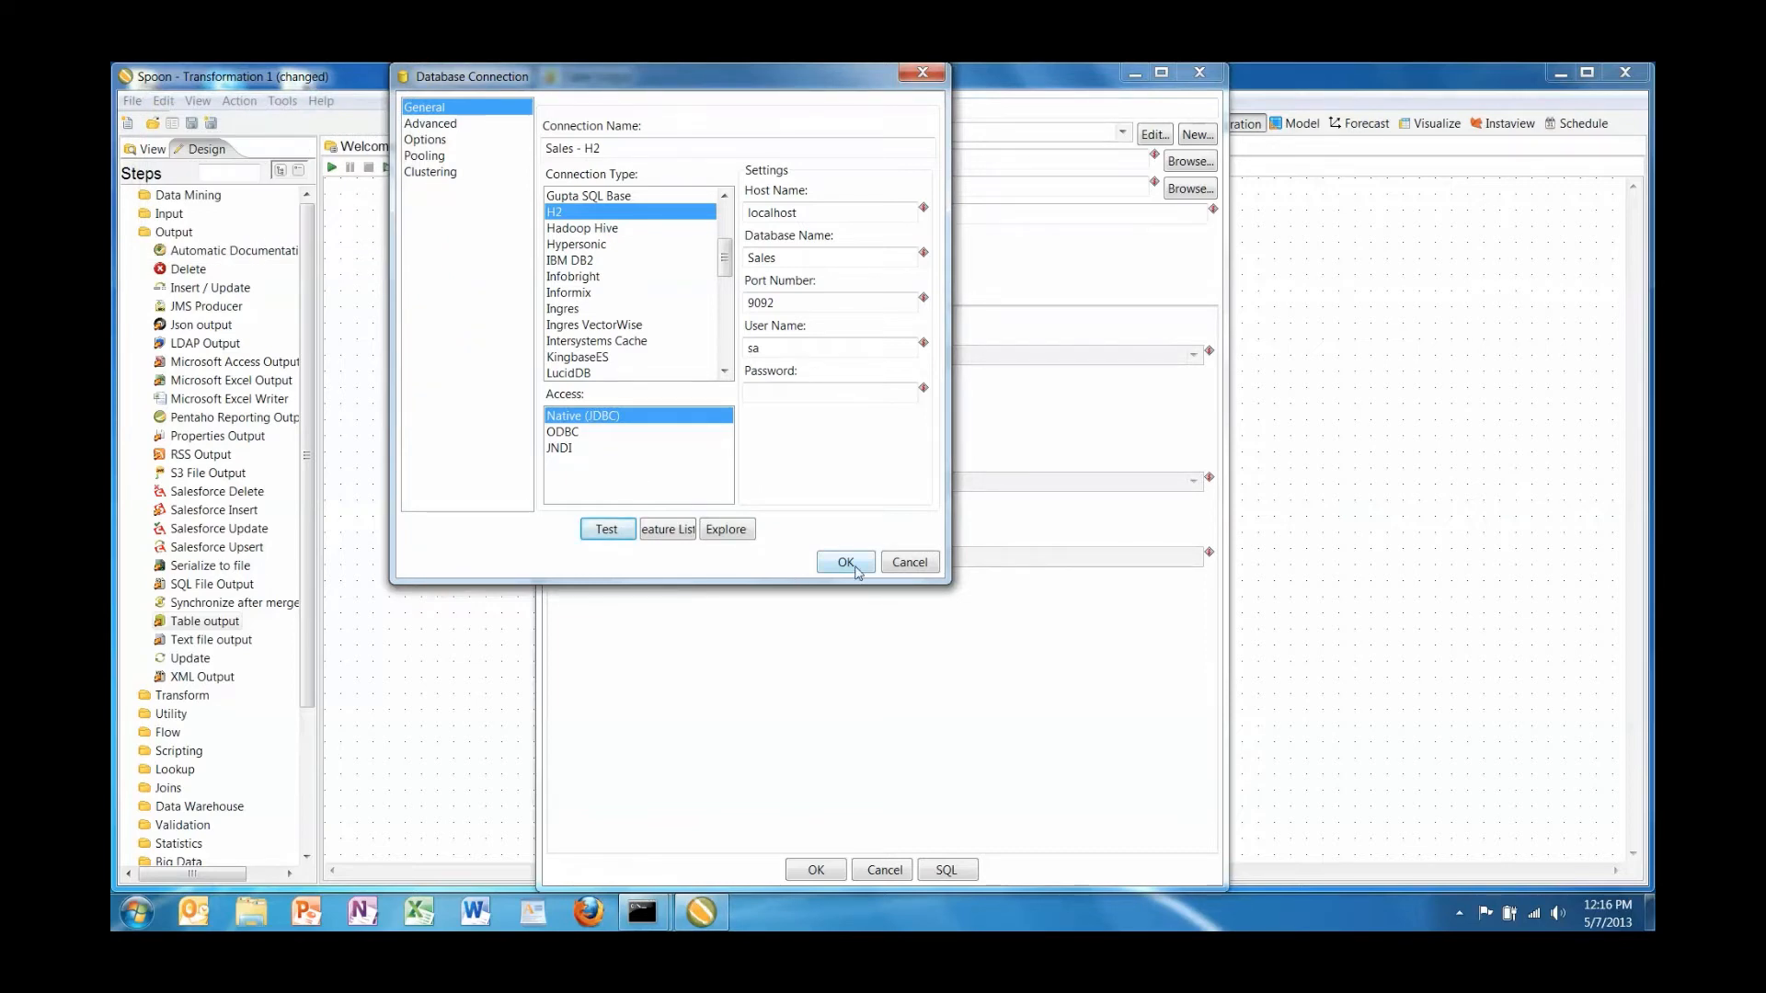
{"action": "left_click", "coordinate": [854, 564]}
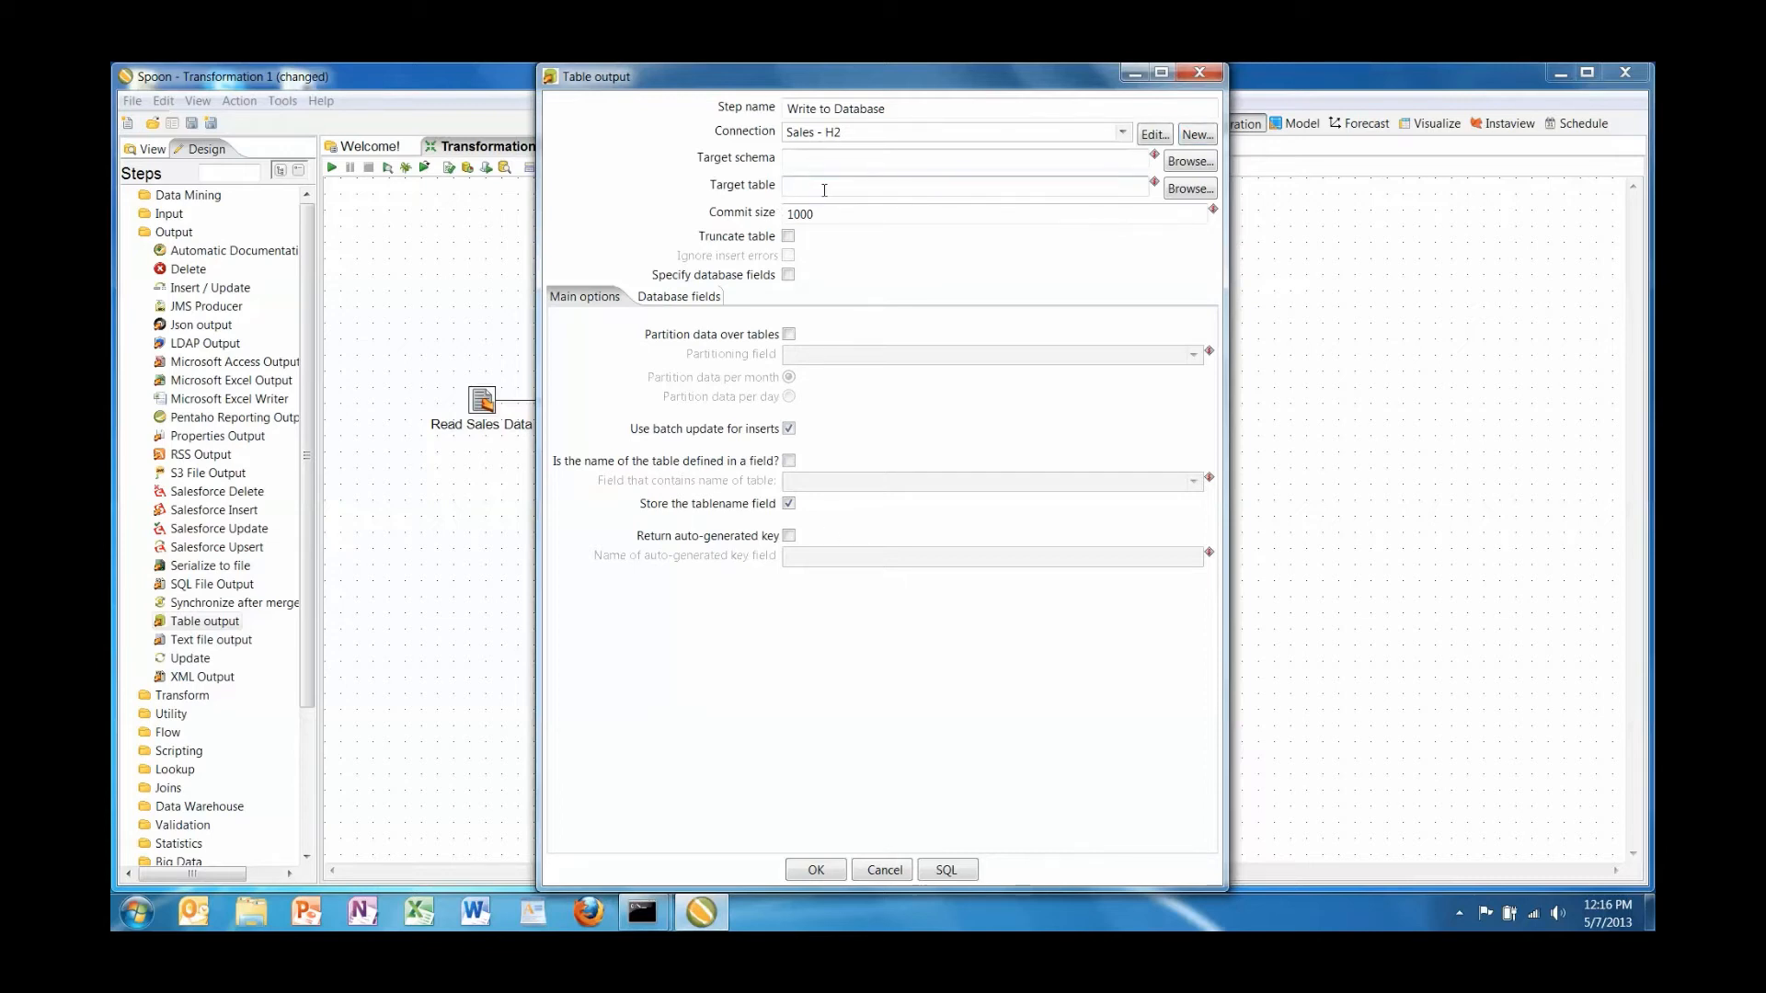
- Target the Sales table with truncation enabled, then execute the generated CREATE TABLE statement and accept the table output settings
{"action": "type", "text": "Sales"}
{"action": "left_click", "coordinate": [788, 236]}
{"action": "left_click", "coordinate": [943, 873]}
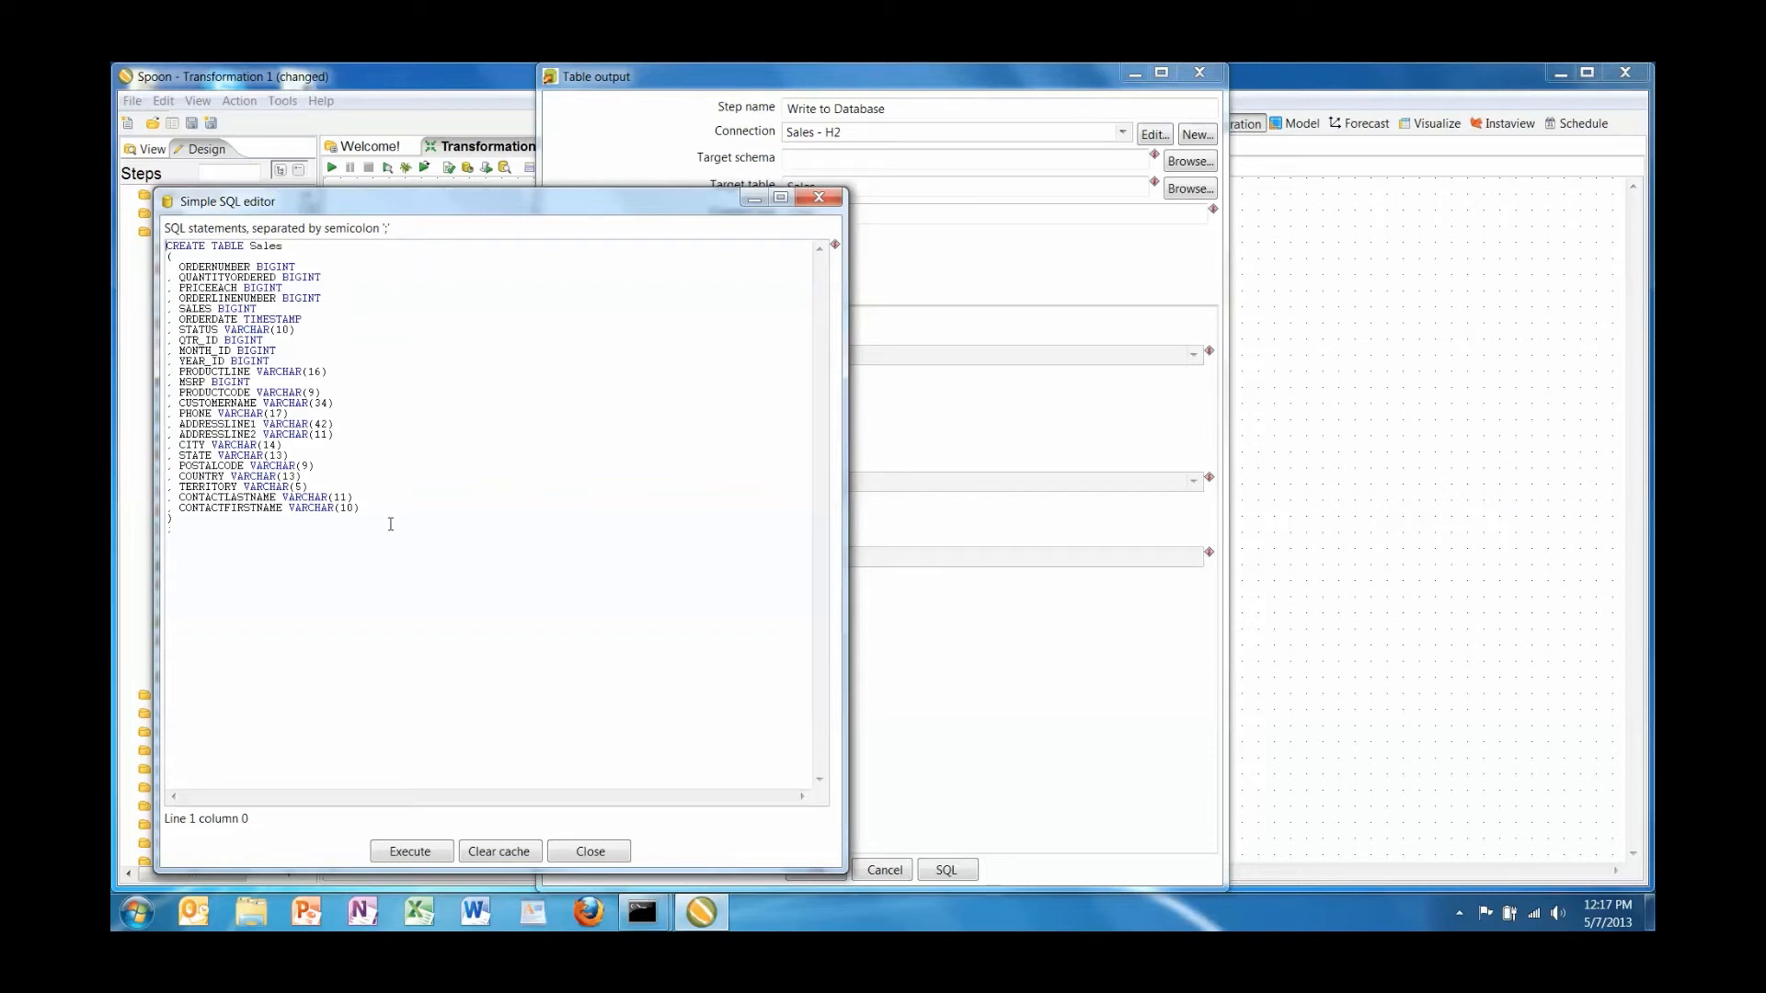
{"action": "left_click", "coordinate": [435, 853]}
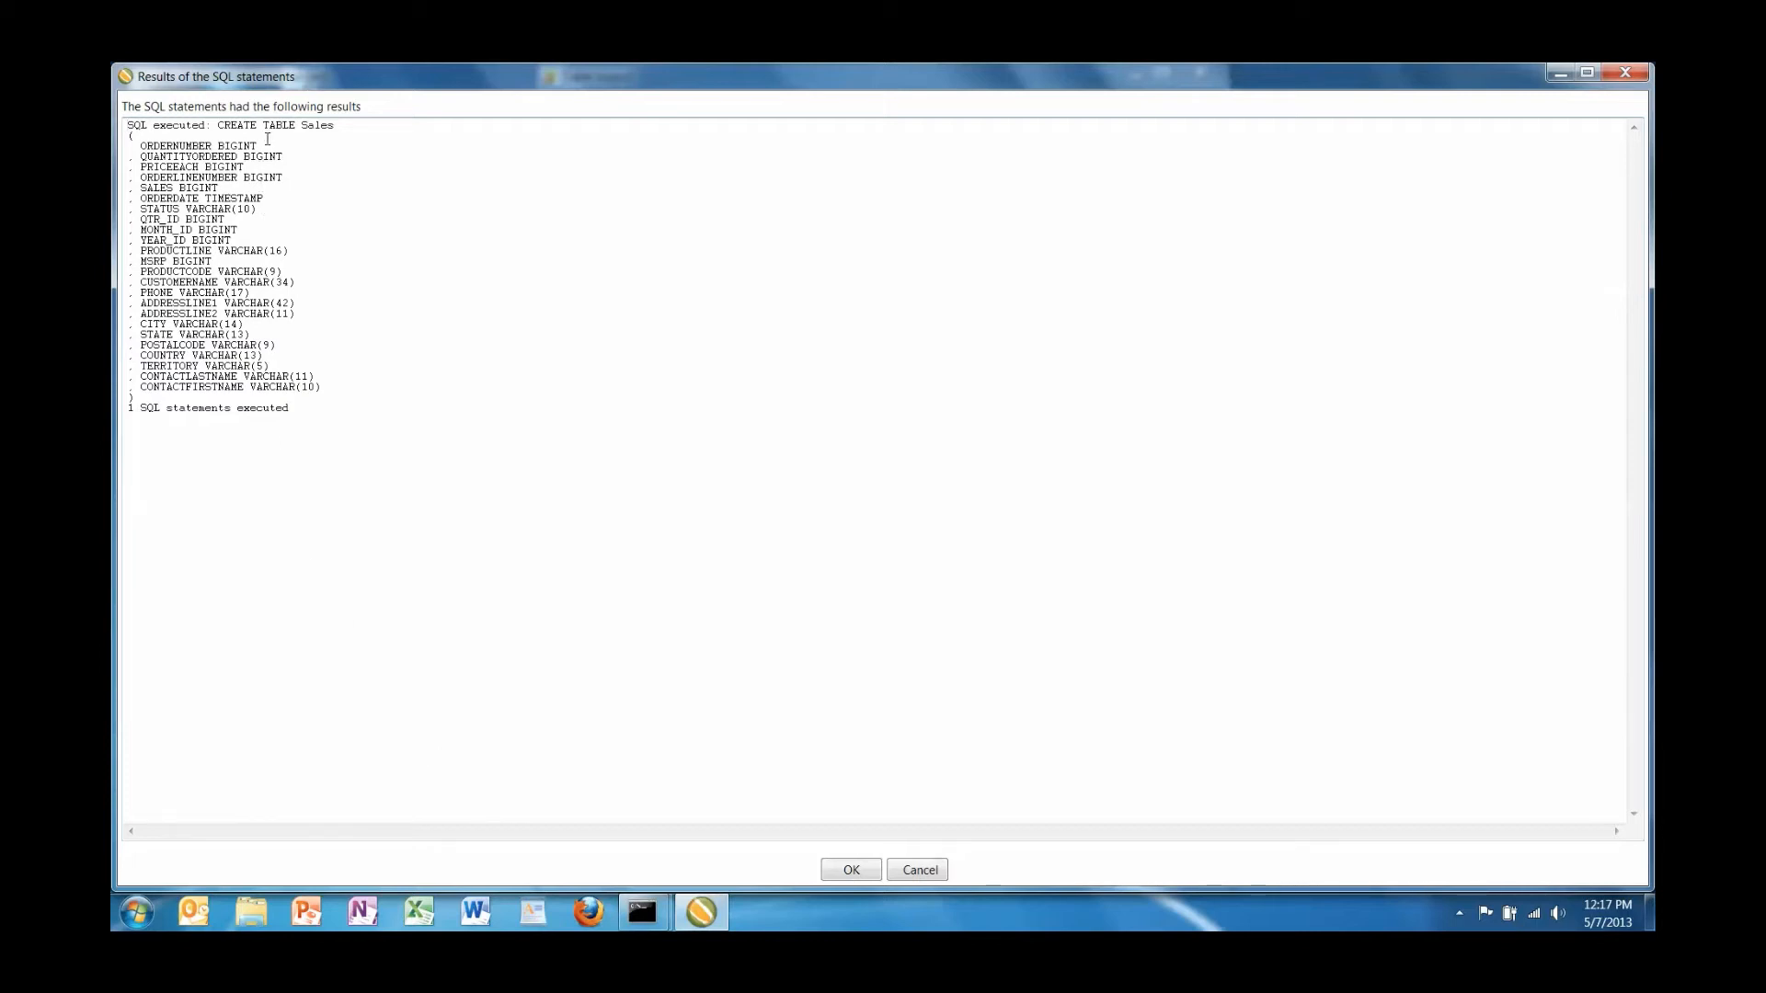
{"action": "left_click", "coordinate": [828, 870]}
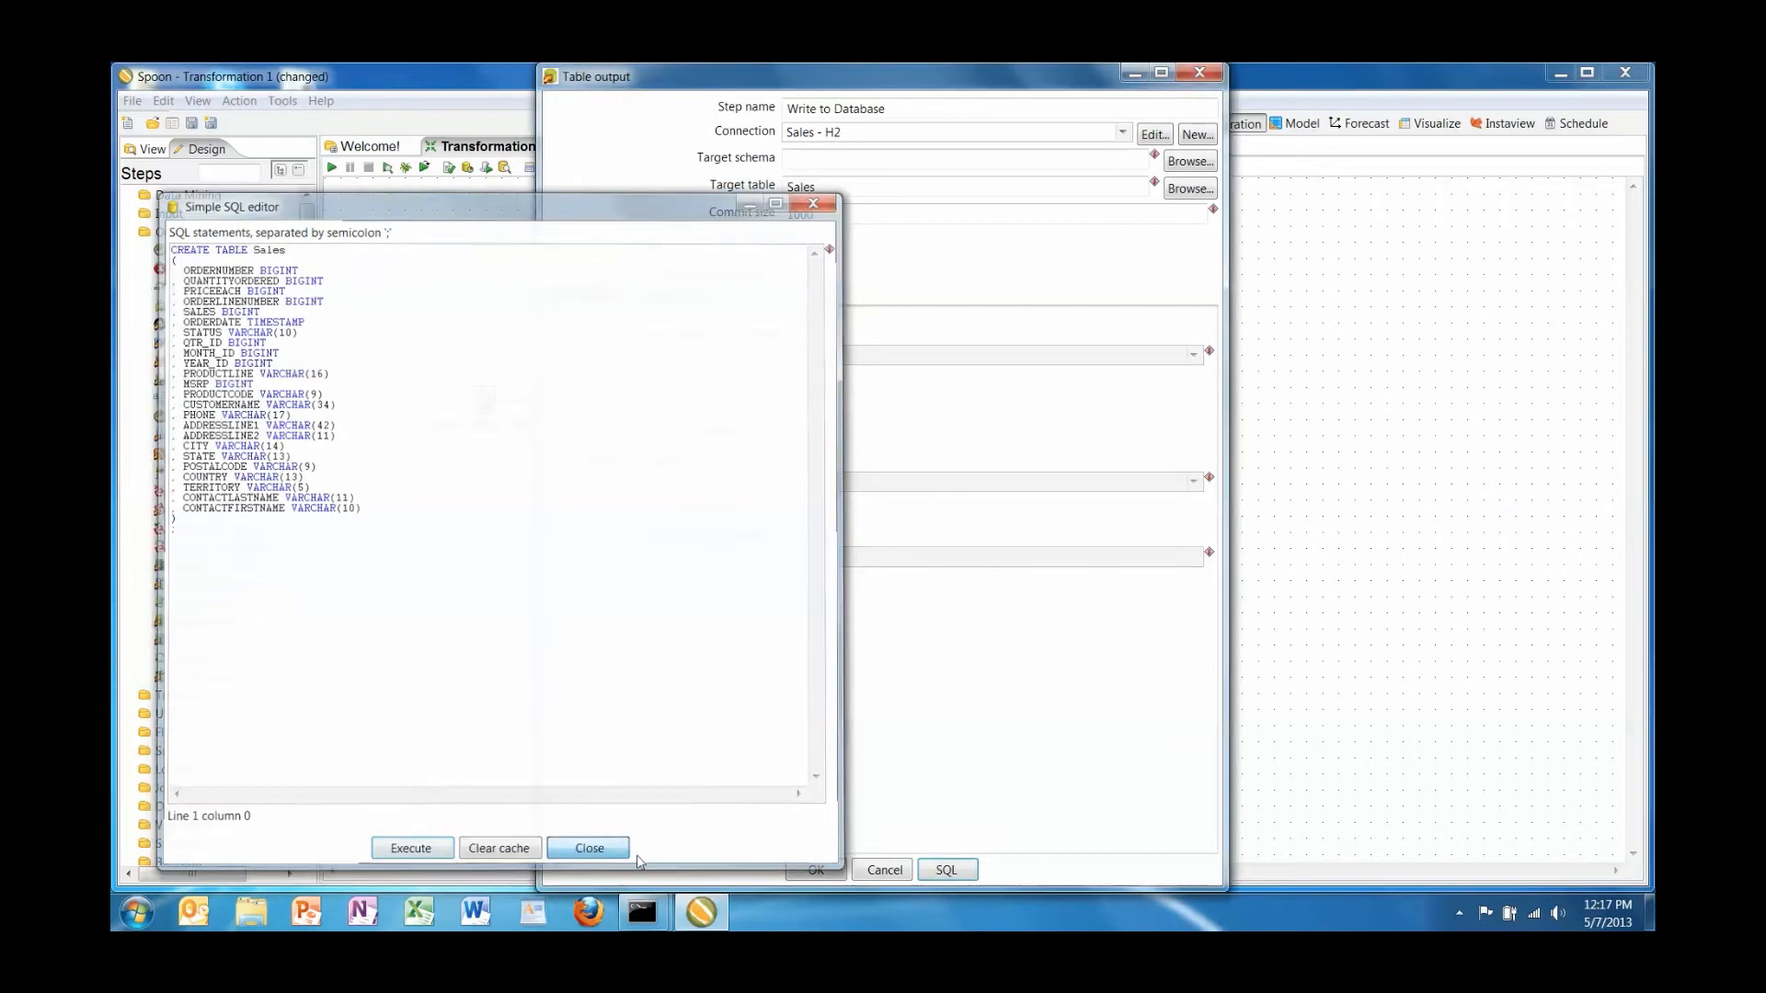
{"action": "left_click", "coordinate": [580, 857]}
{"action": "left_click", "coordinate": [815, 870]}
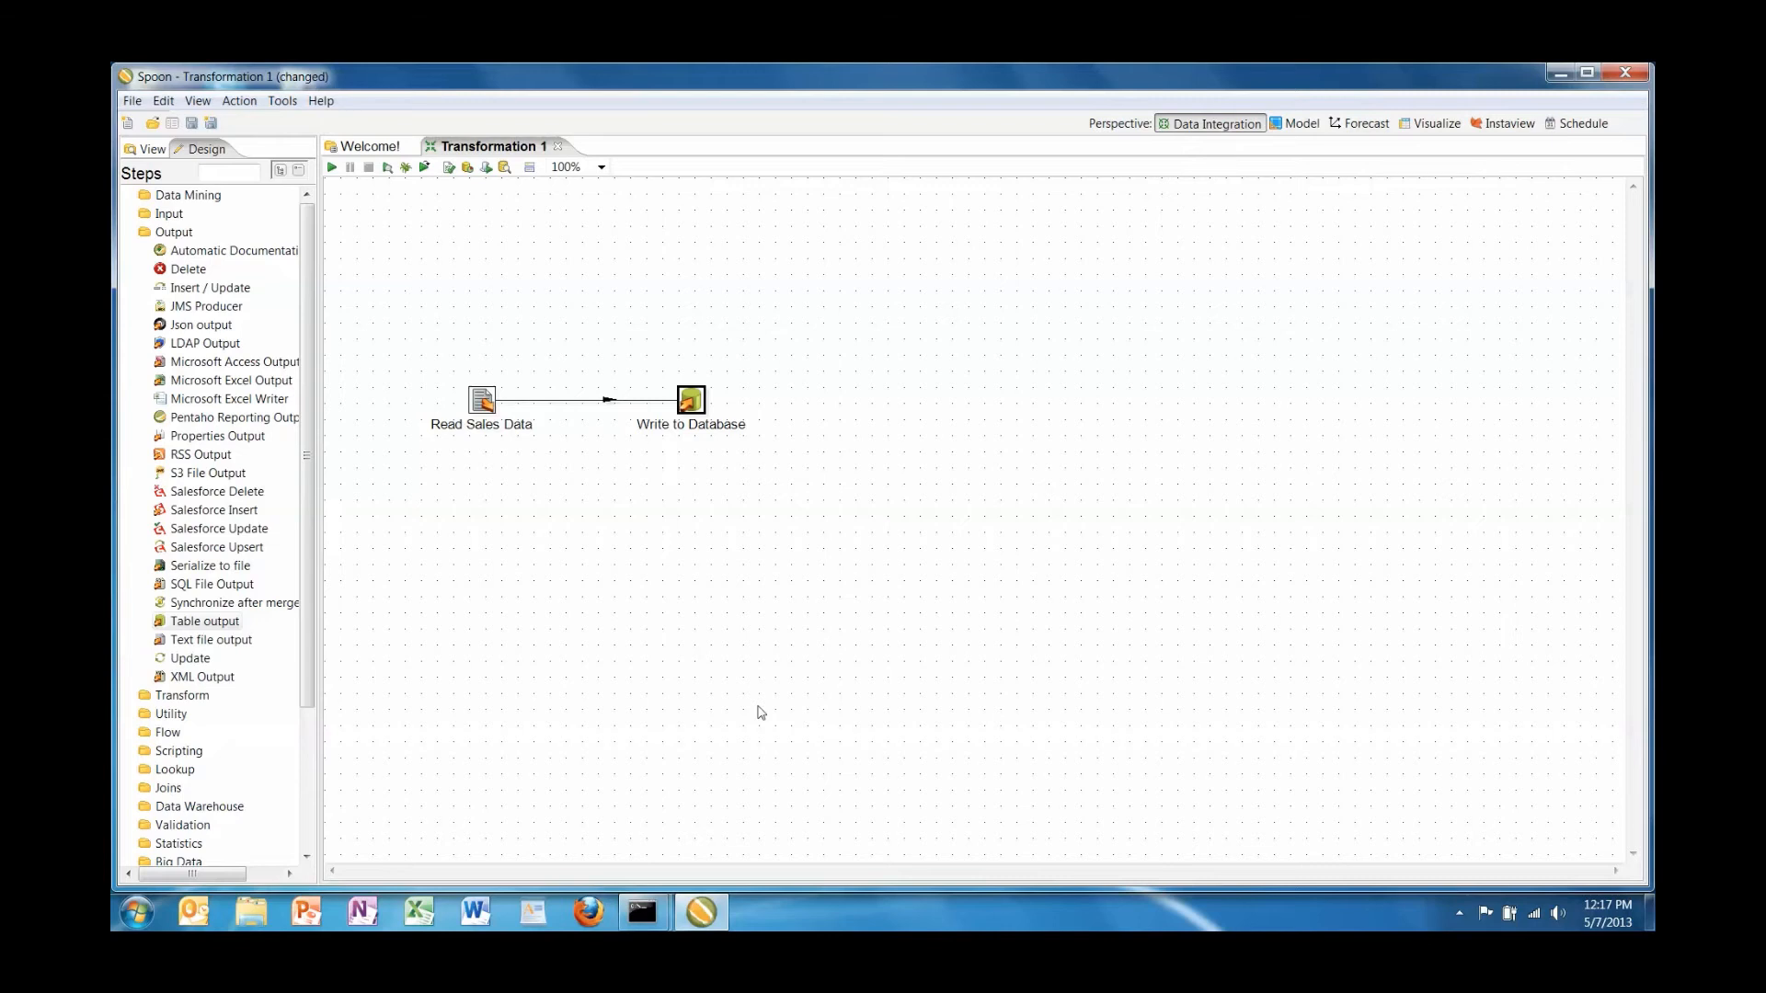
- Save the transformation as "Load Sales Data" in the samples' transformations files folder
{"action": "left_click", "coordinate": [191, 124]}
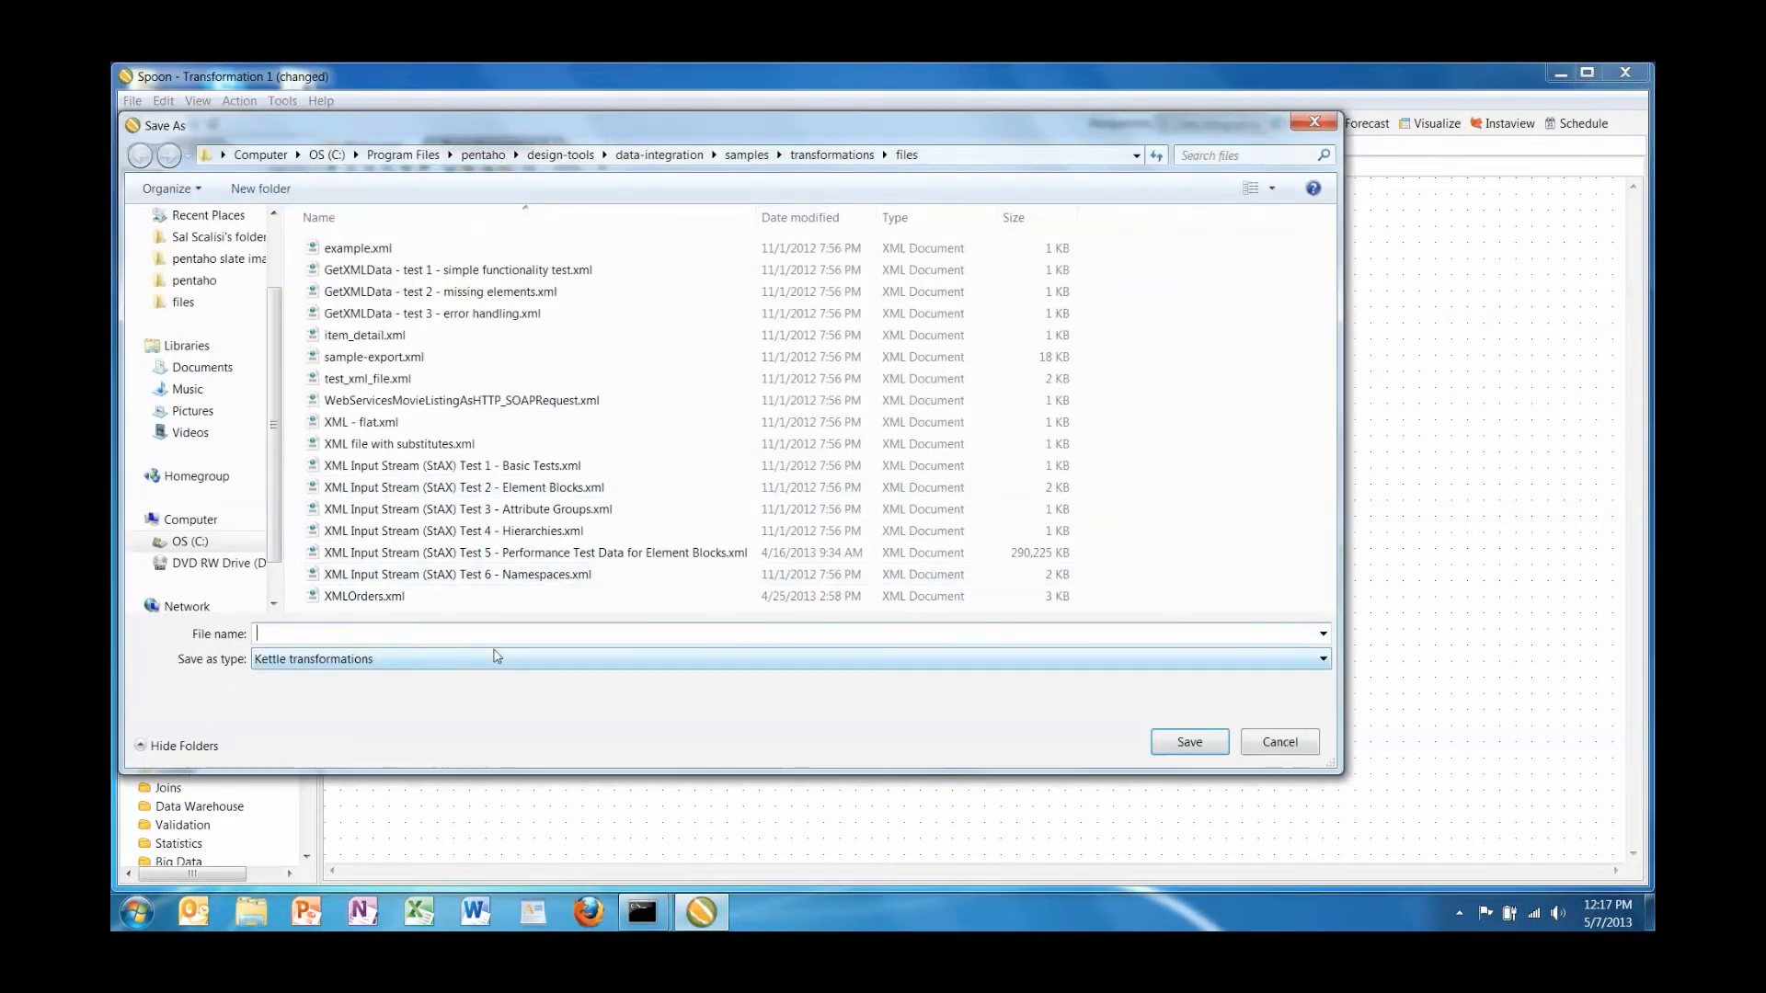
{"action": "type", "text": "Load Sales dat"}
{"action": "key", "text": "BackSpace"}
{"action": "key", "text": "BackSpace"}
{"action": "key", "text": "BackSpace"}
{"action": "type", "text": "Data"}
{"action": "left_click", "coordinate": [1191, 744]}
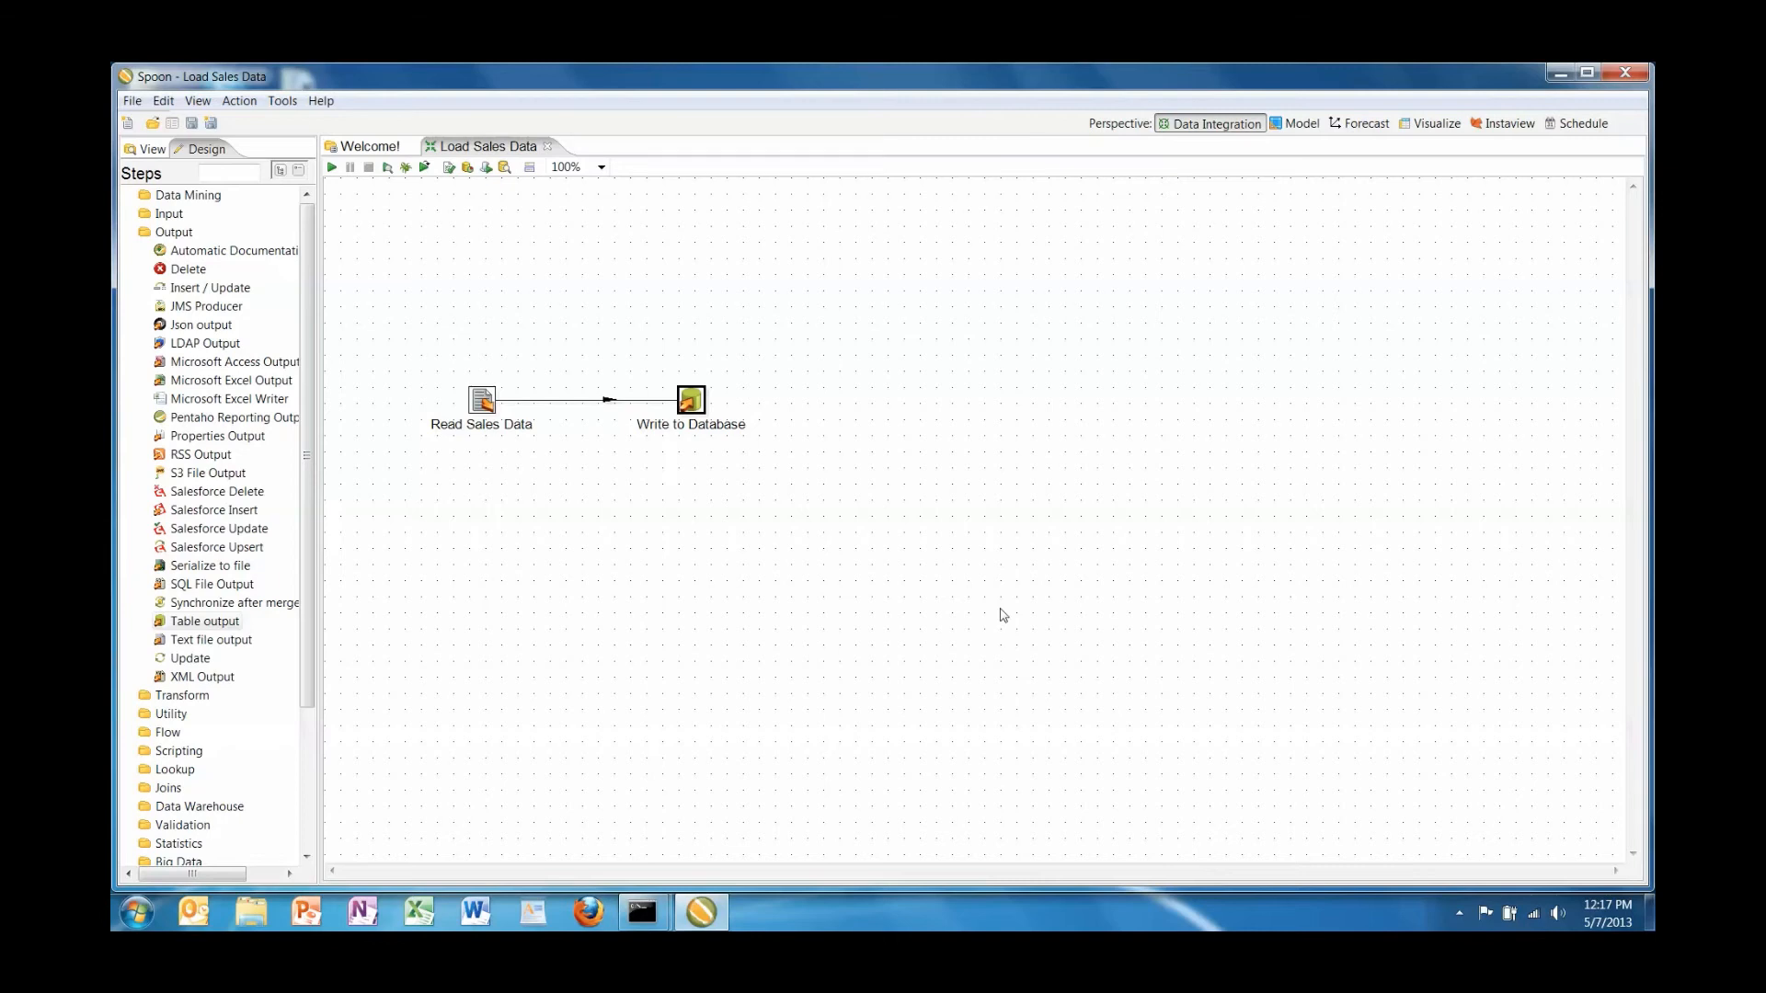
- Run the Load Sales Data transformation with local execution
{"action": "left_click", "coordinate": [333, 168]}
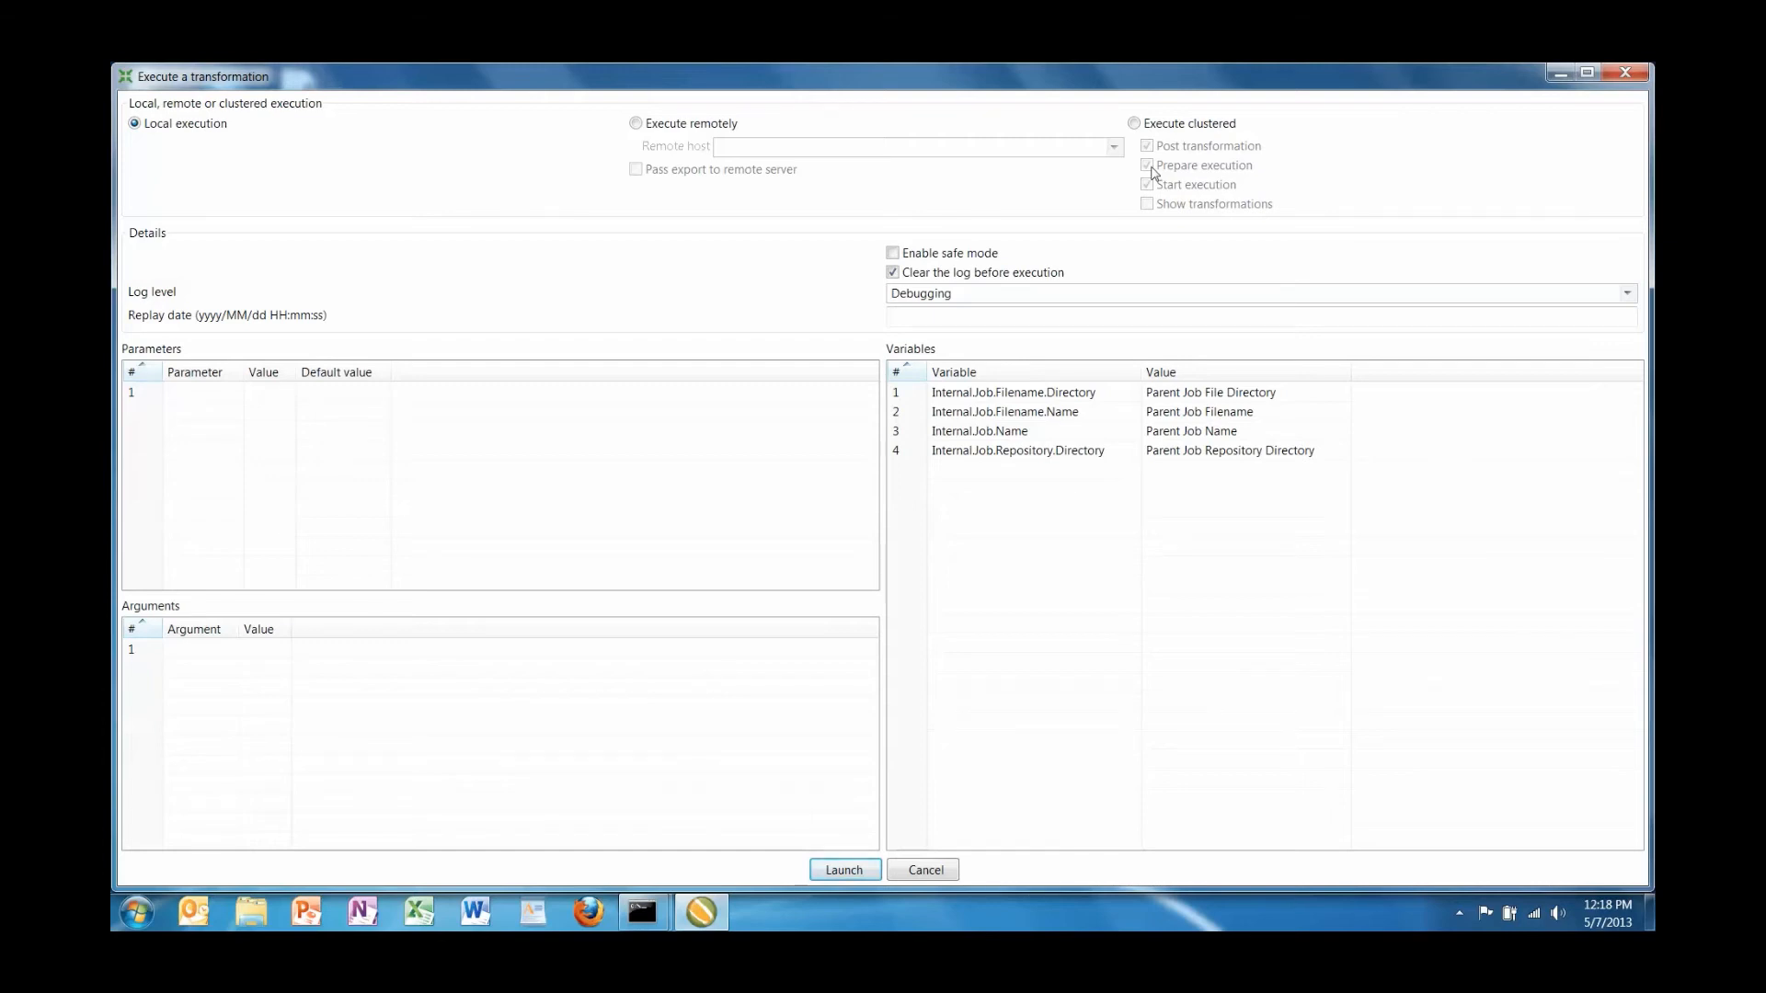
{"action": "left_click", "coordinate": [843, 870]}
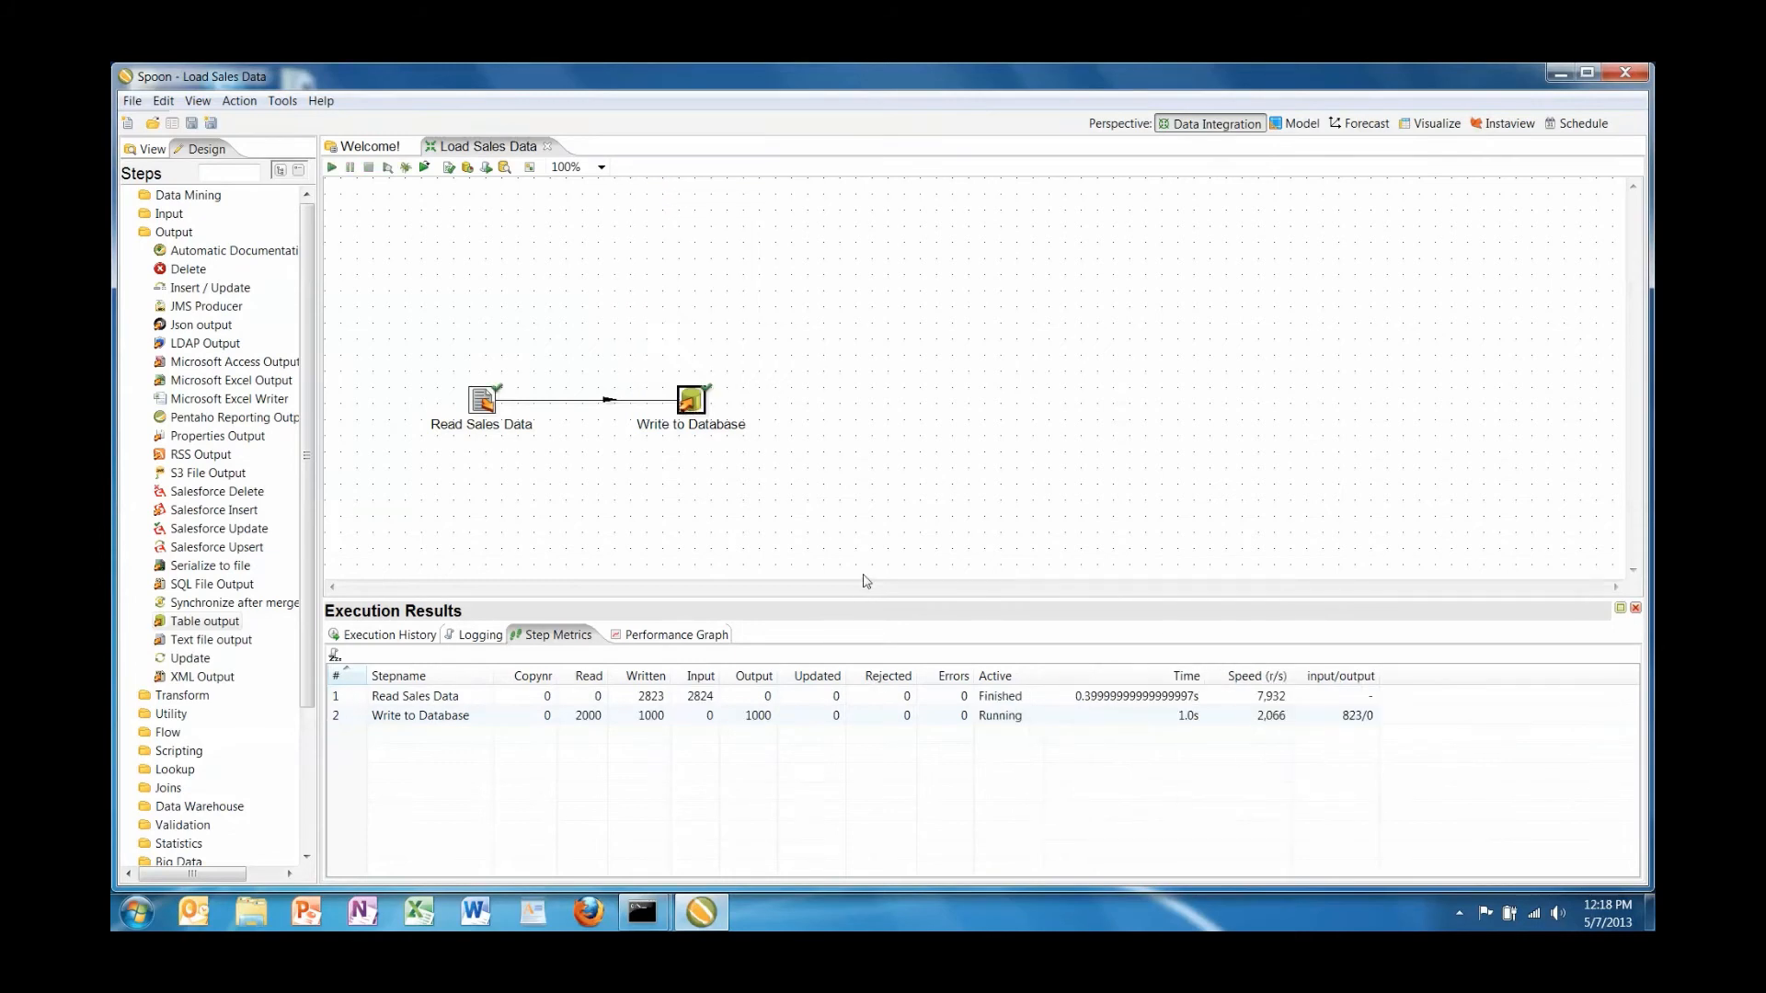